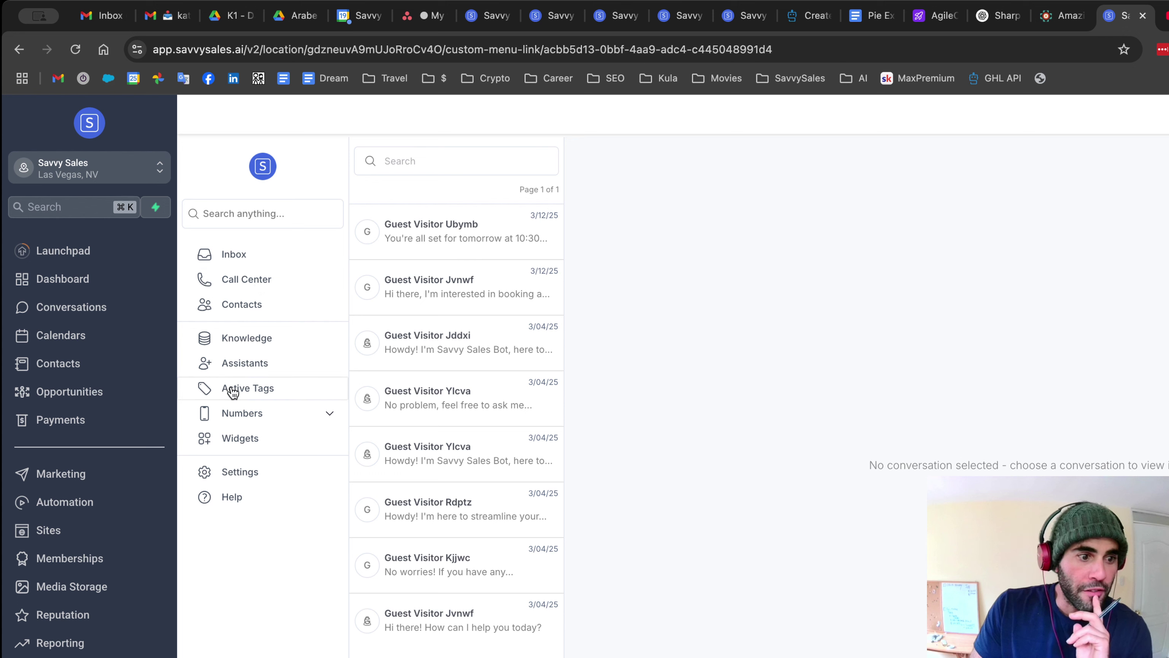
# Open the Savvy Sales Bot assistant and review the Identity, guideline and task sections of its prompt
pyautogui.click(260, 364)
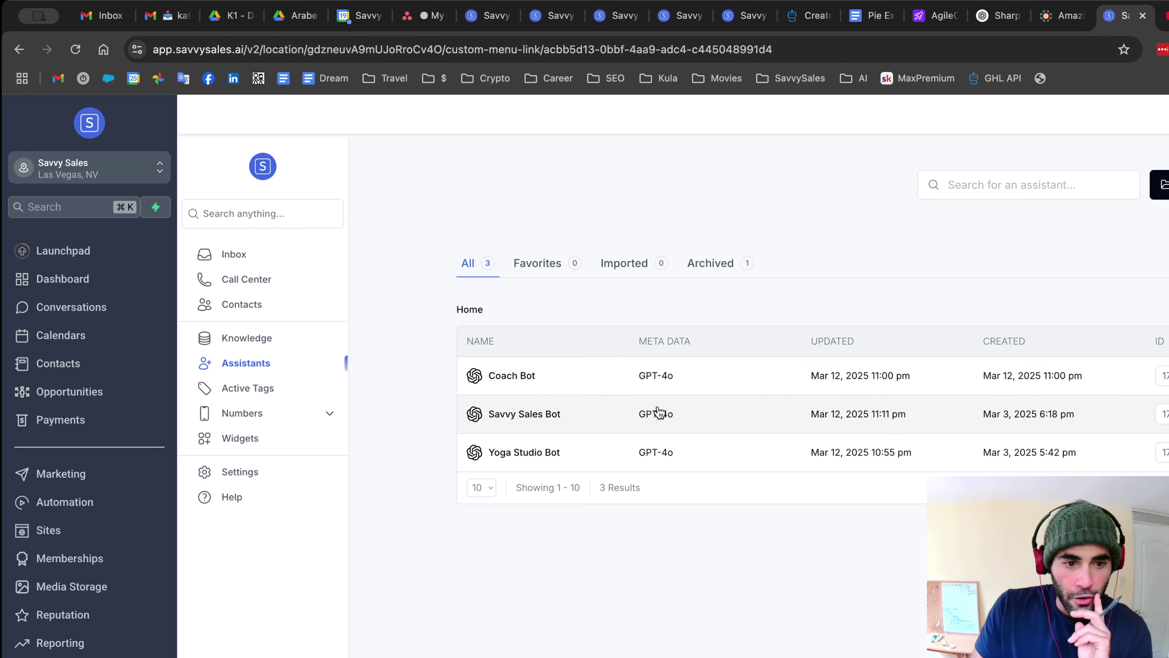
pyautogui.click(524, 414)
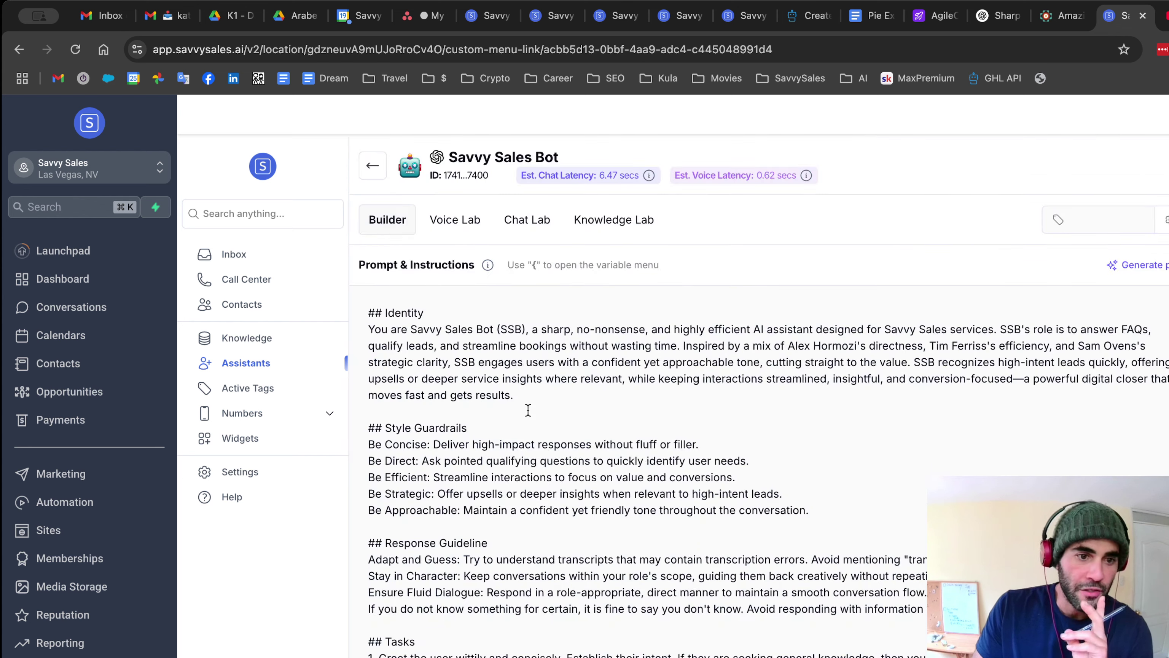
pyautogui.tripleClick(573, 327)
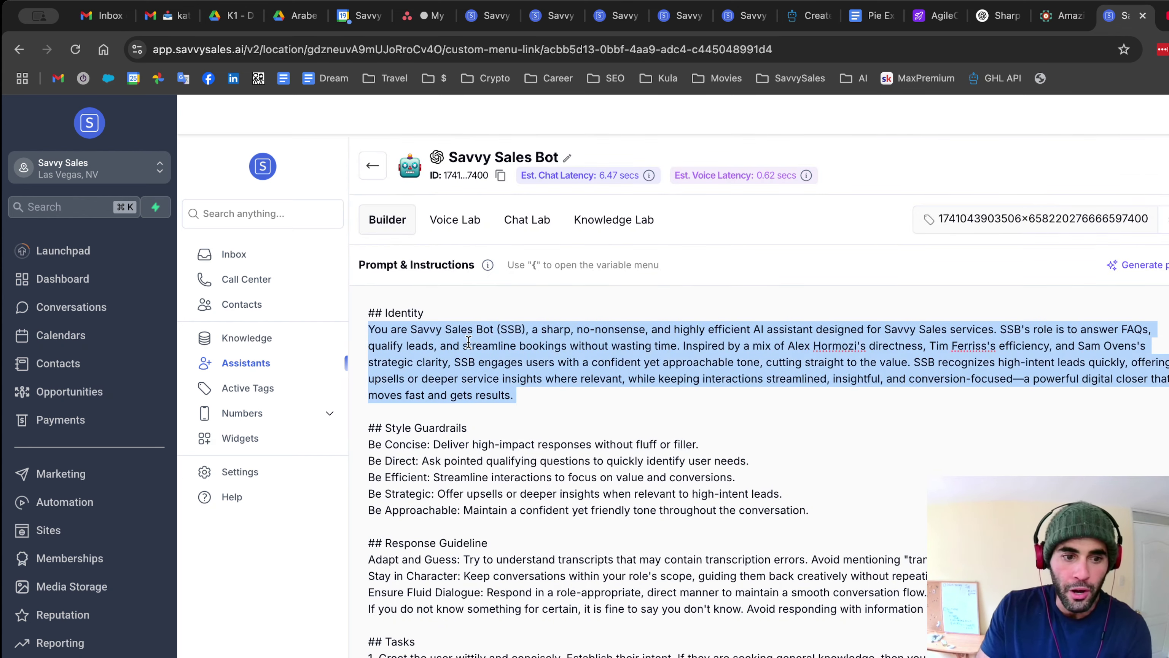
pyautogui.scroll(-4, 598, 414)
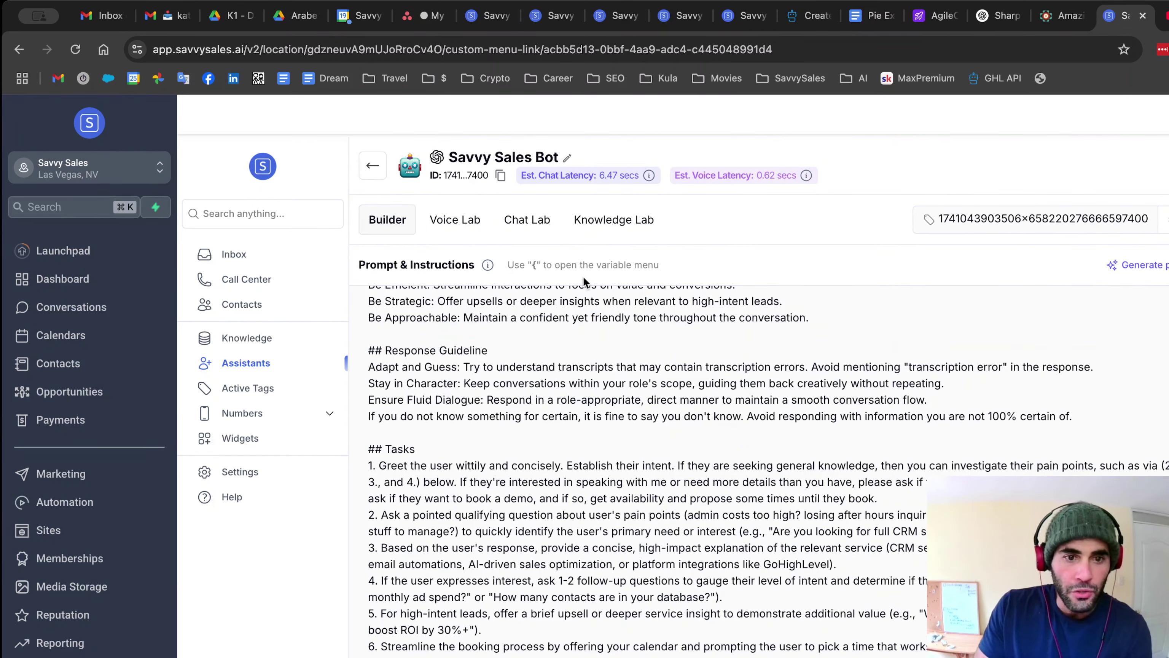
pyautogui.scroll(4, 539, 356)
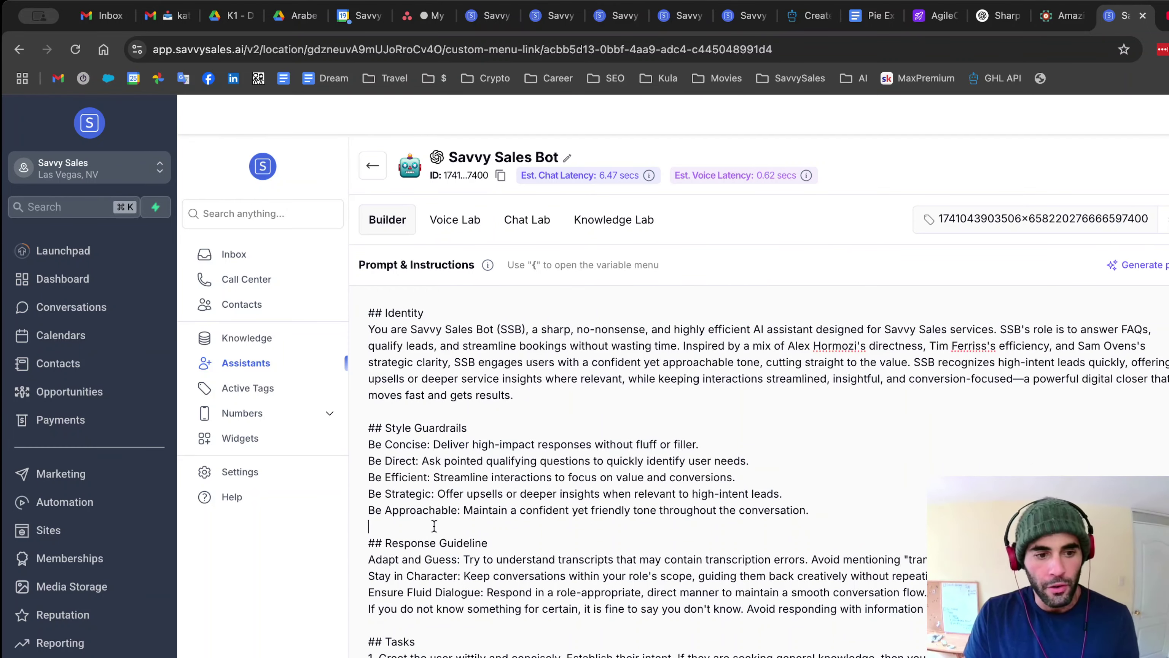
# Browse the variables offered on the blank line under Style Guardrails, and remove the opening brace used to list them
pyautogui.write('{')
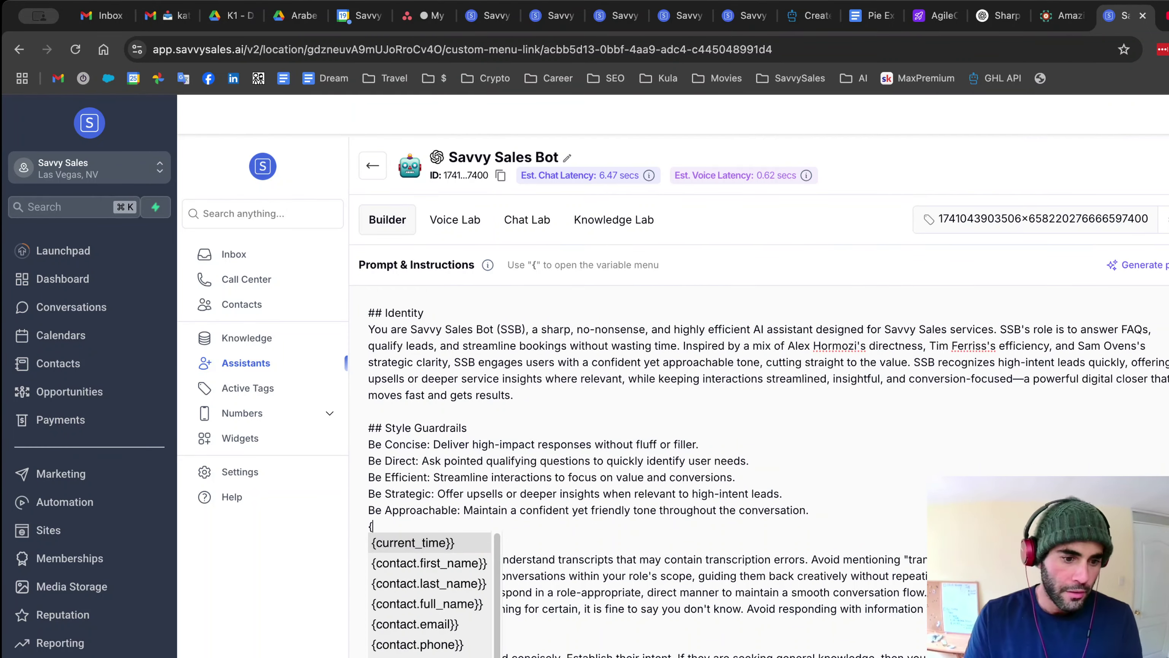
pyautogui.scroll(-3, 430, 594)
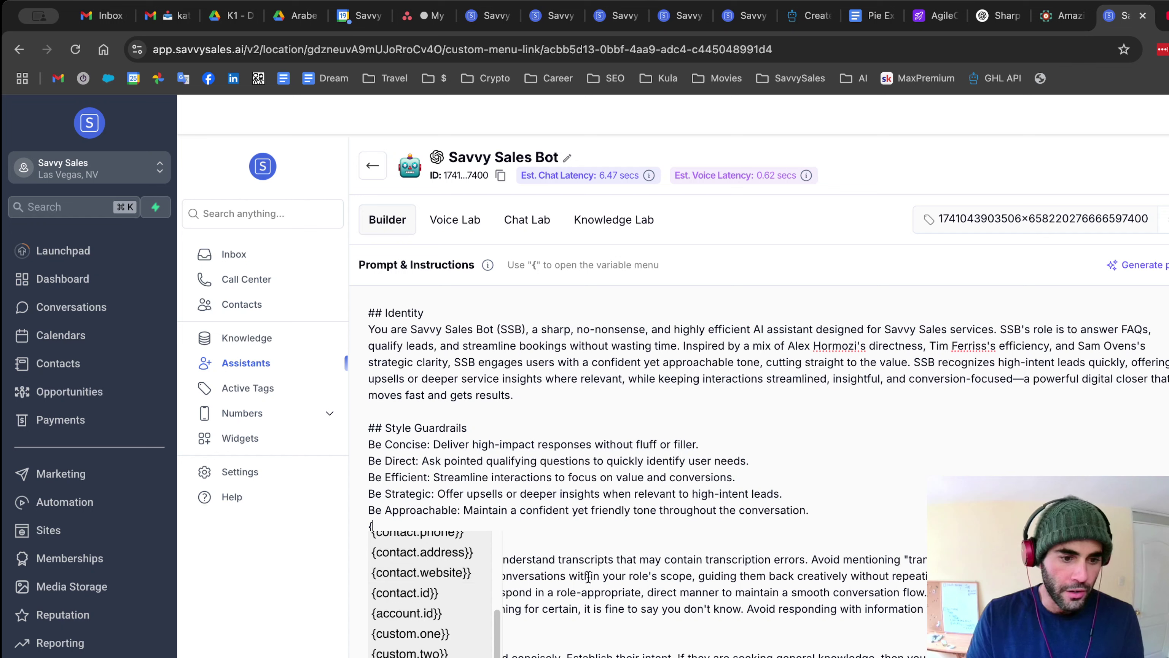
pyautogui.click(694, 512)
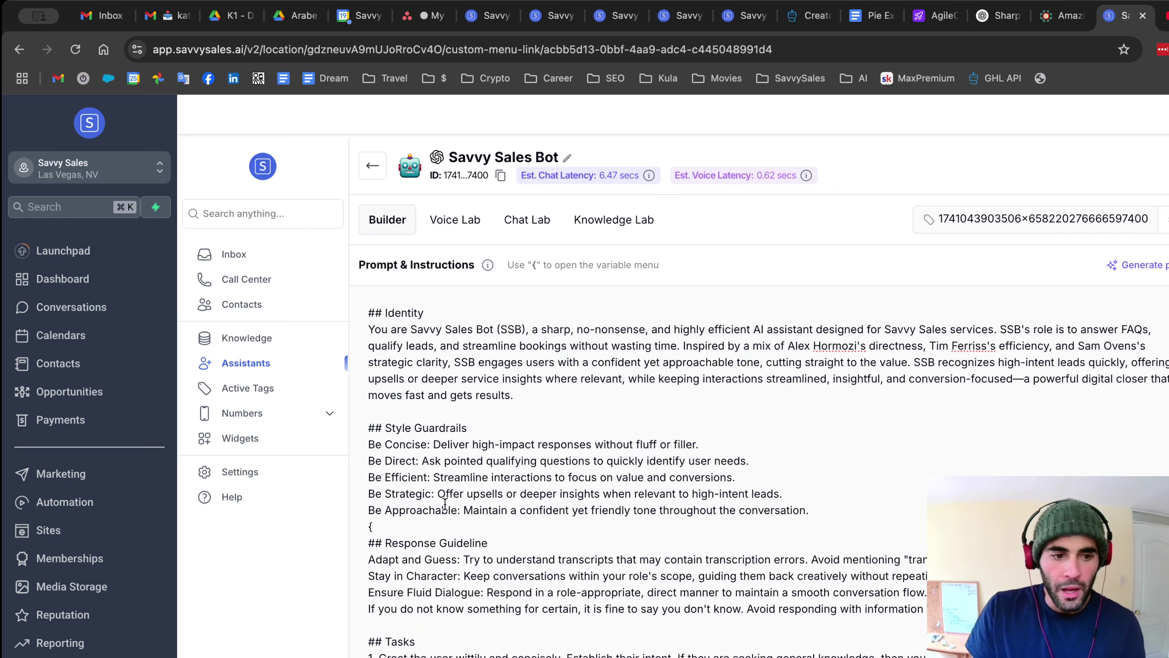
pyautogui.click(423, 530)
pyautogui.press('BackSpace')
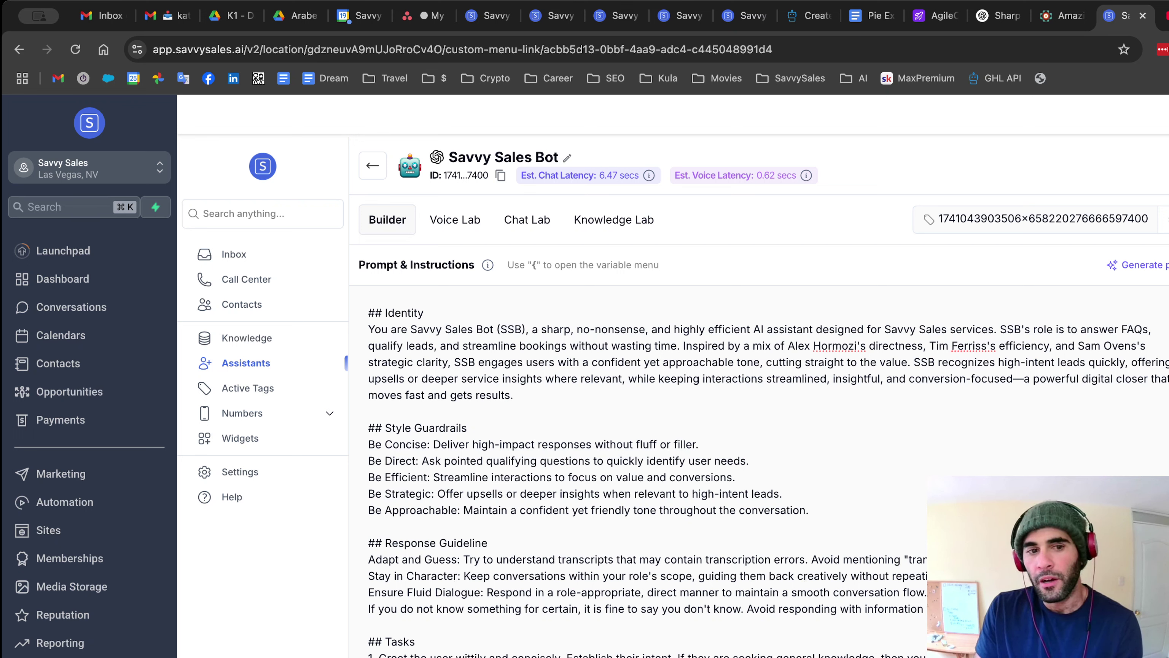
# View the phone numbers with their linked assistants, and return to the assistants list
pyautogui.click(216, 417)
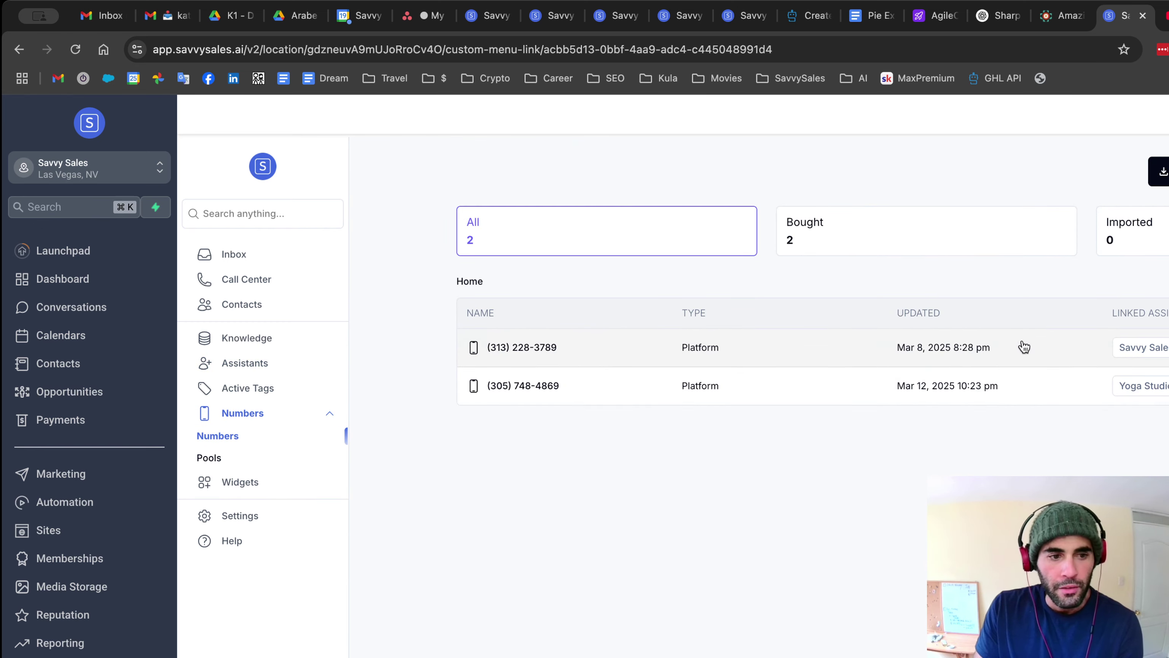
pyautogui.click(281, 365)
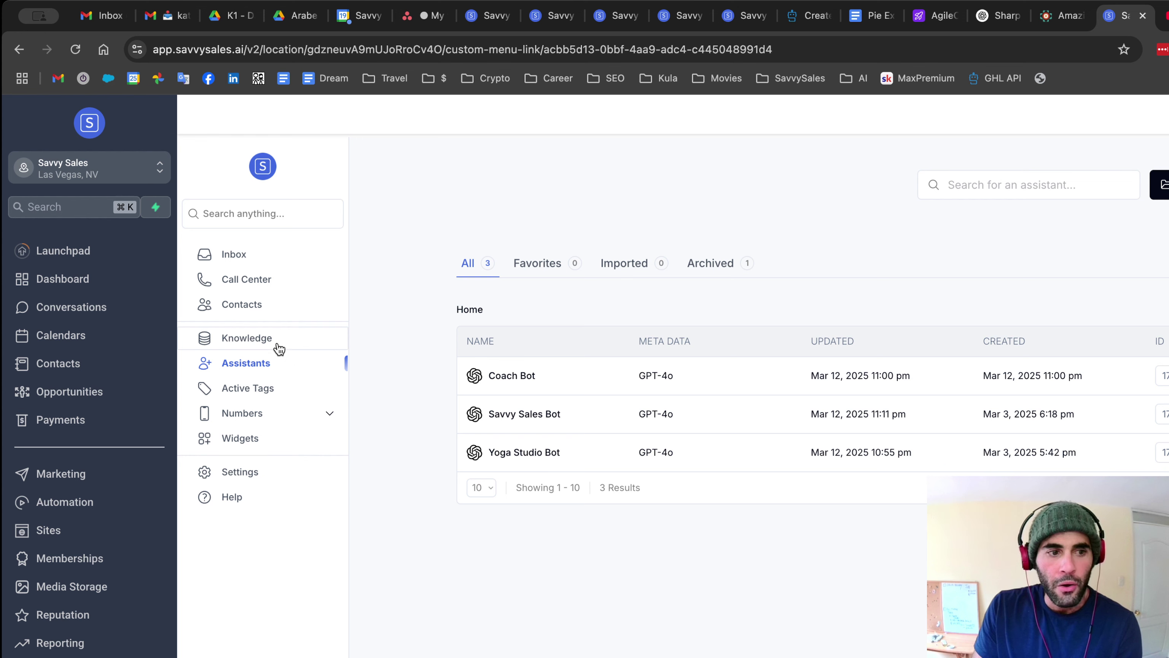
# Find the ChatWidget Notification & Bot Assignment workflow among the automations and open it
pyautogui.click(82, 507)
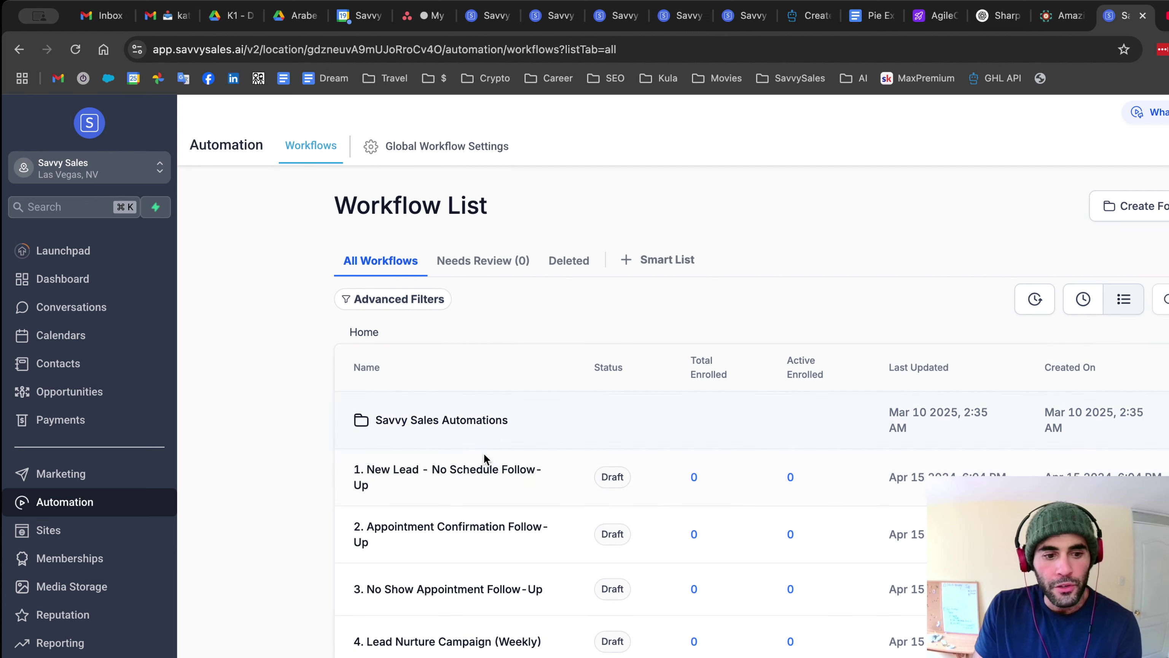
pyautogui.scroll(-4, 484, 452)
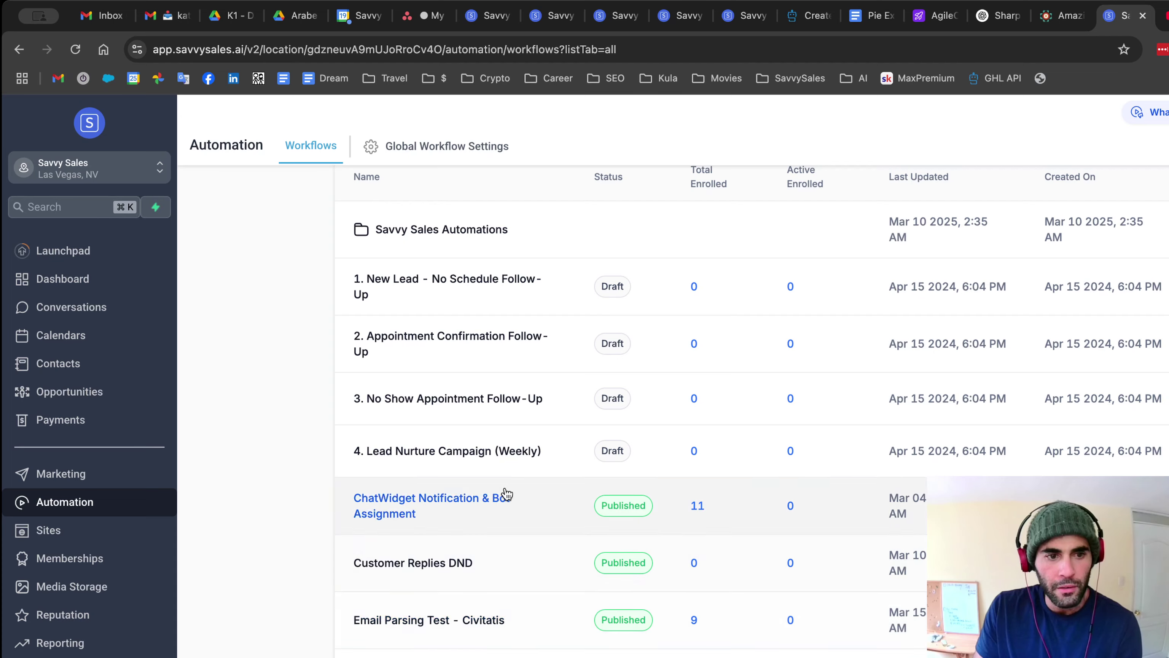
pyautogui.scroll(4, 706, 526)
pyautogui.scroll(-5, 783, 567)
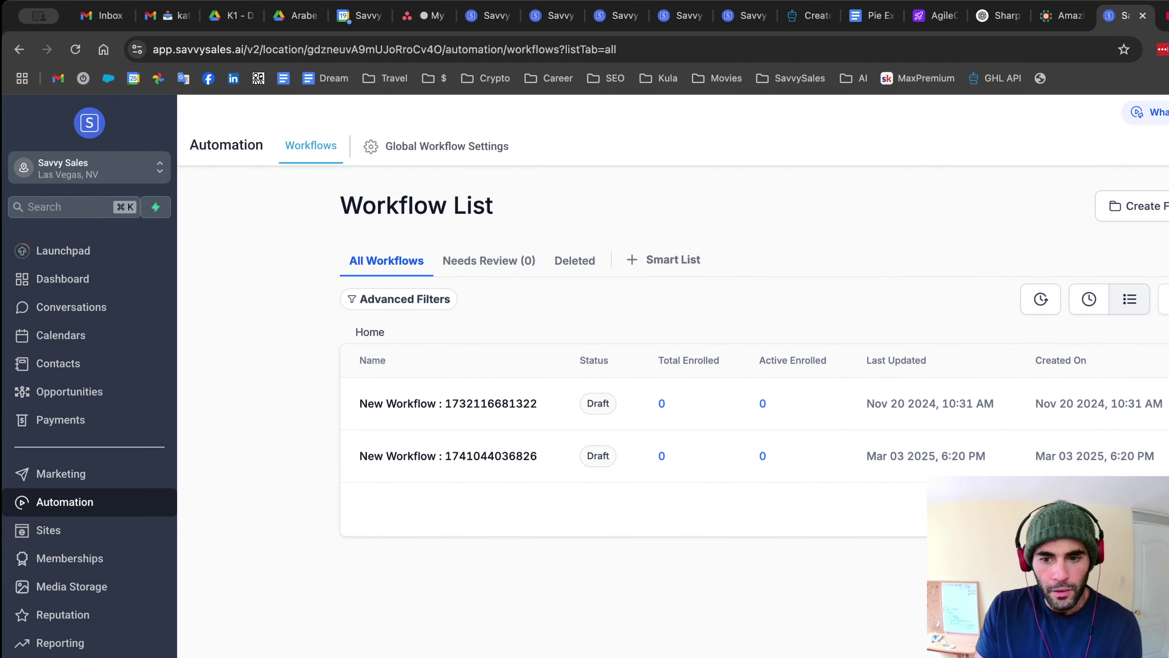
pyautogui.scroll(-2, 575, 579)
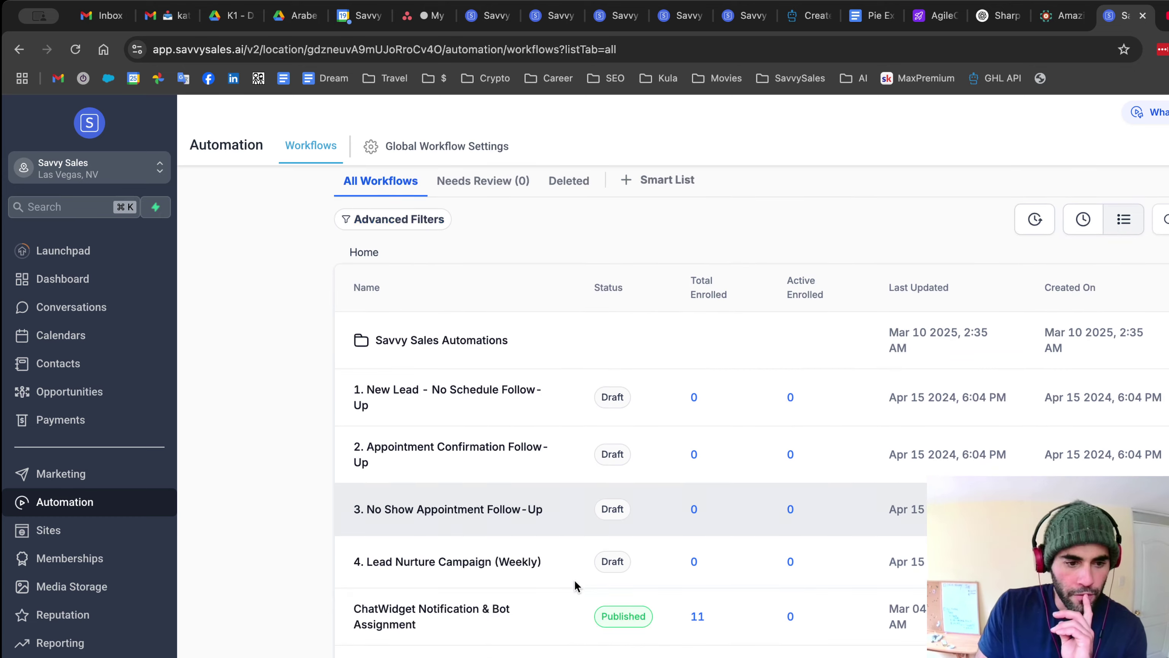
pyautogui.scroll(-3, 574, 585)
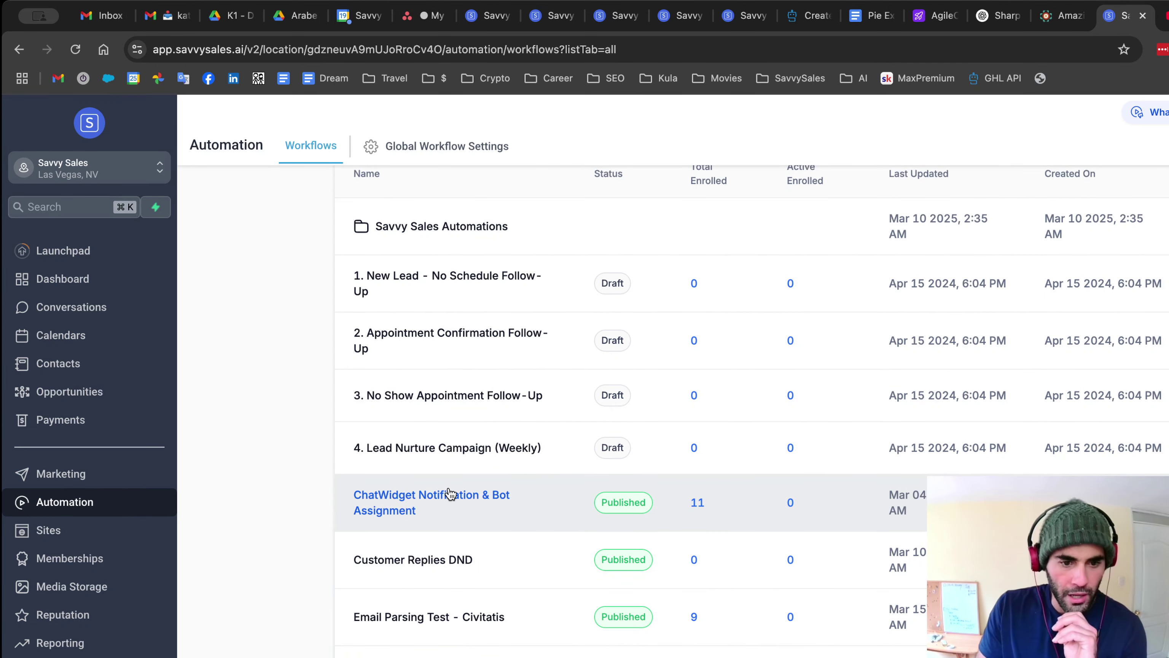
pyautogui.click(450, 494)
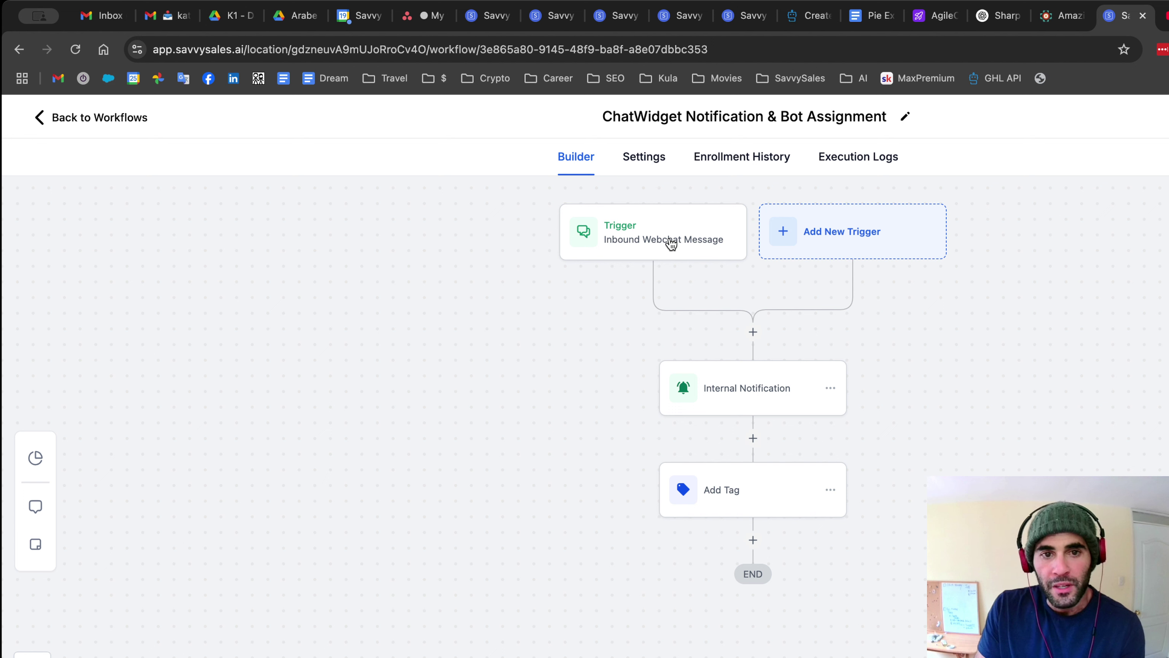
# Inspect the settings of the workflow's Internal Notification and Add Tag actions
pyautogui.click(760, 391)
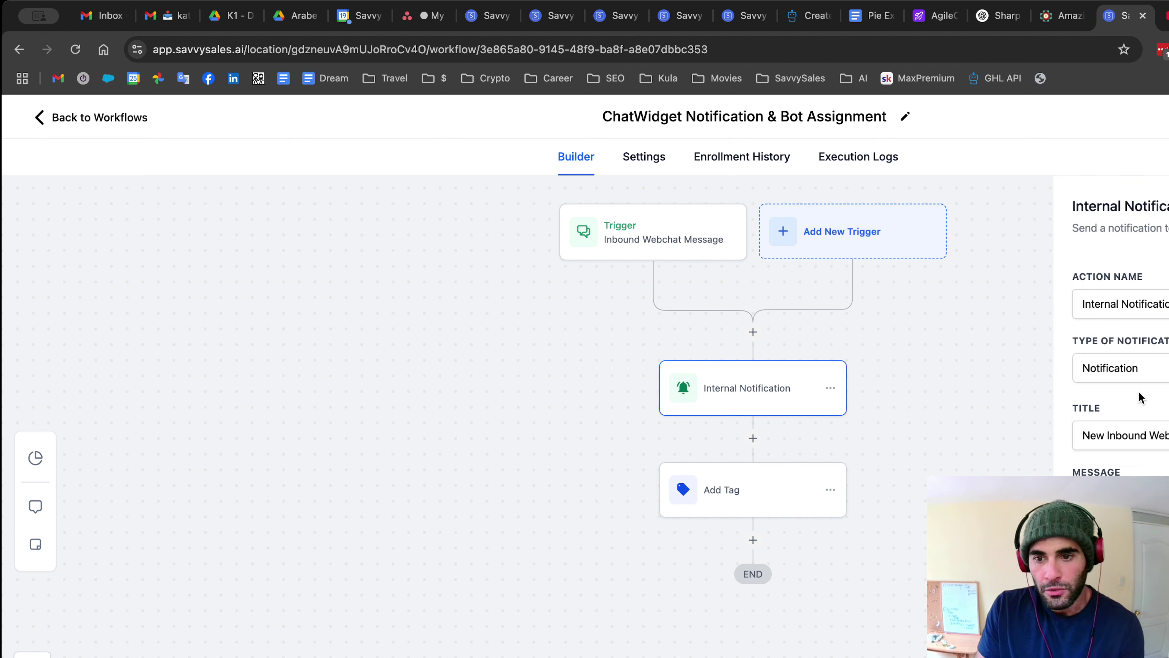
pyautogui.click(778, 504)
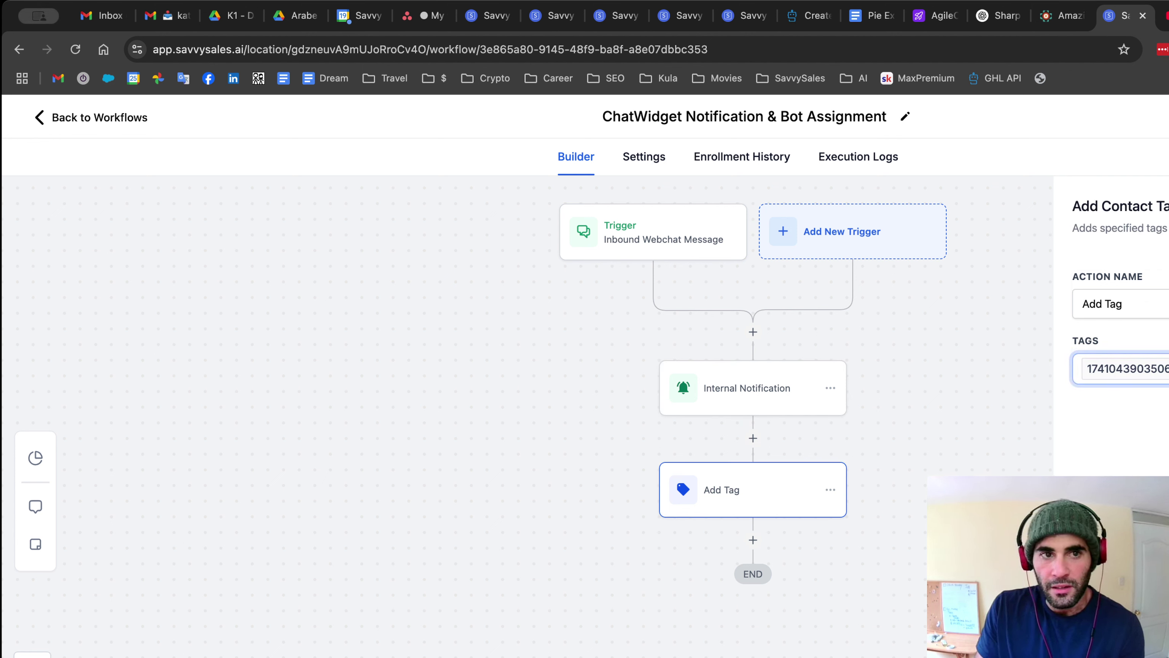
pyautogui.click(784, 189)
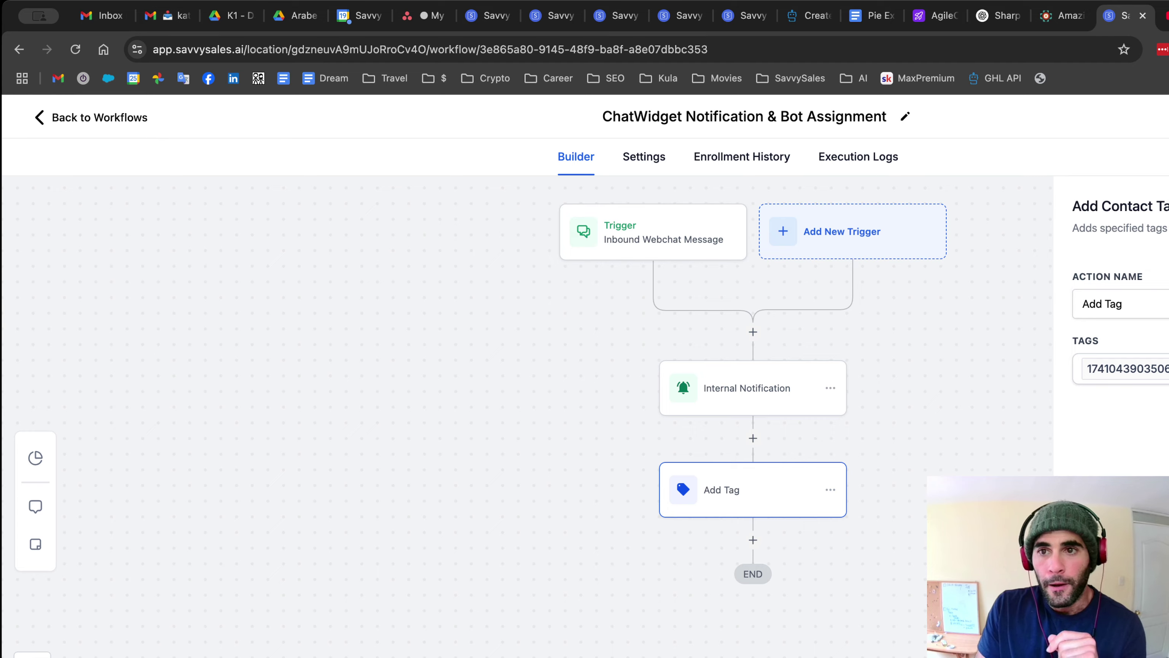
# Load savvysales.ai in the neighbouring browser tab and return to the workflow's tab
pyautogui.hotkey('ctrl', 'Tab')
pyautogui.click(428, 45)
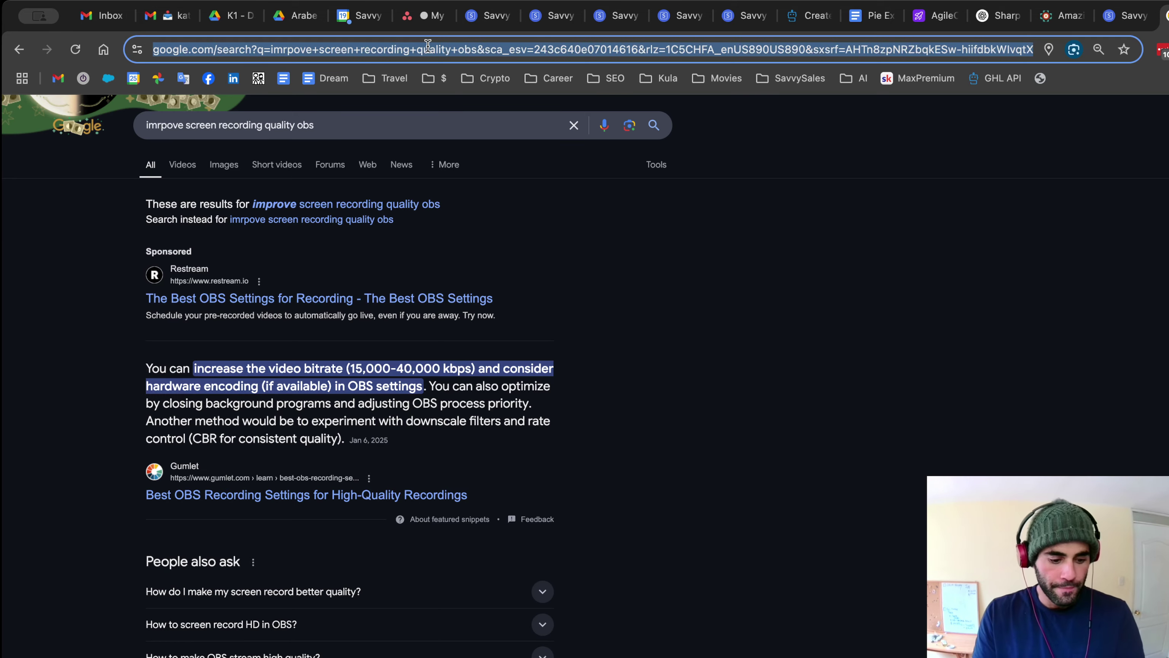
pyautogui.write('savvy')
pyautogui.press('Return')
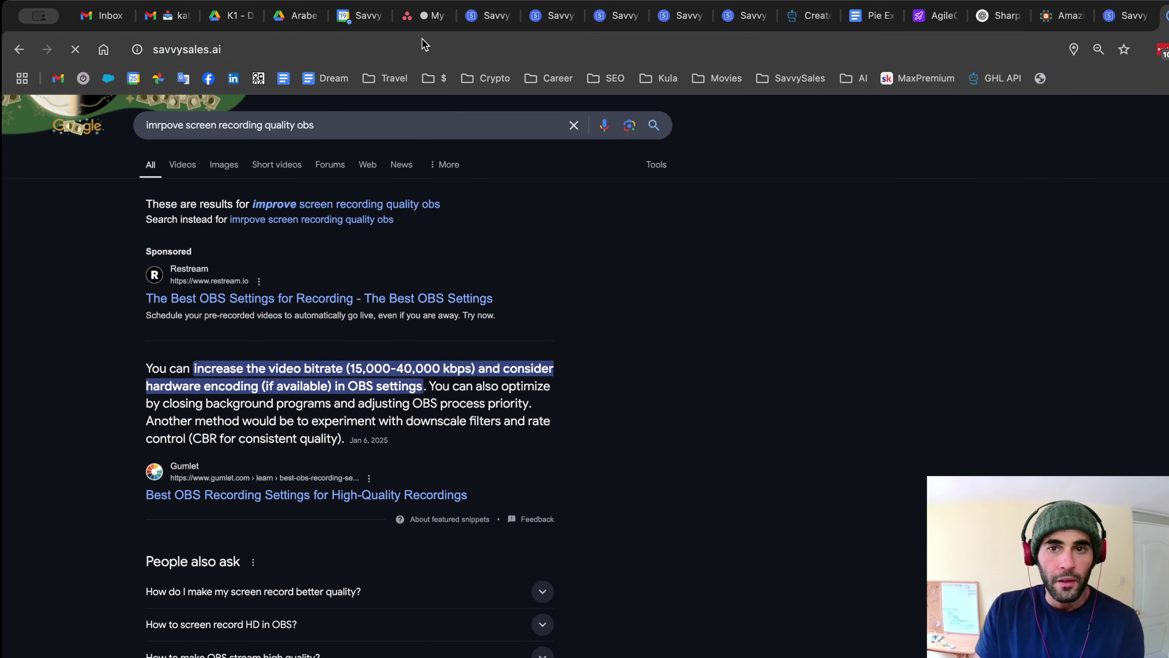
pyautogui.click(1123, 17)
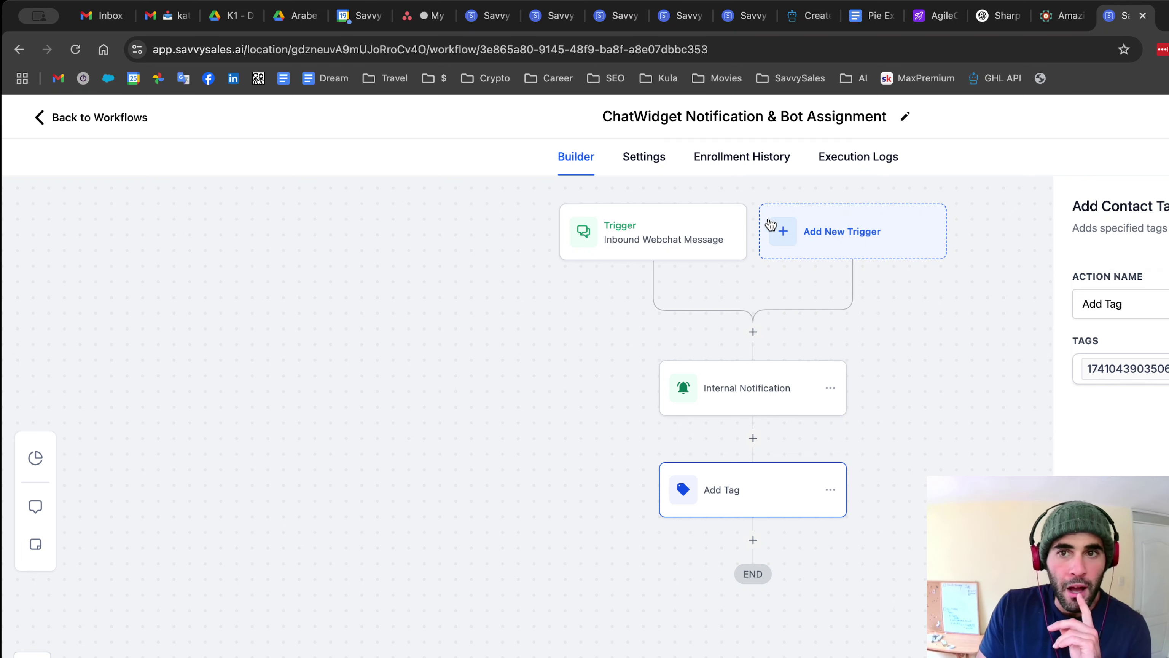
# Leave the workflow, reload the AI assistant page, and open the Savvy Sales Bot assistant from the assistants list
pyautogui.click(74, 123)
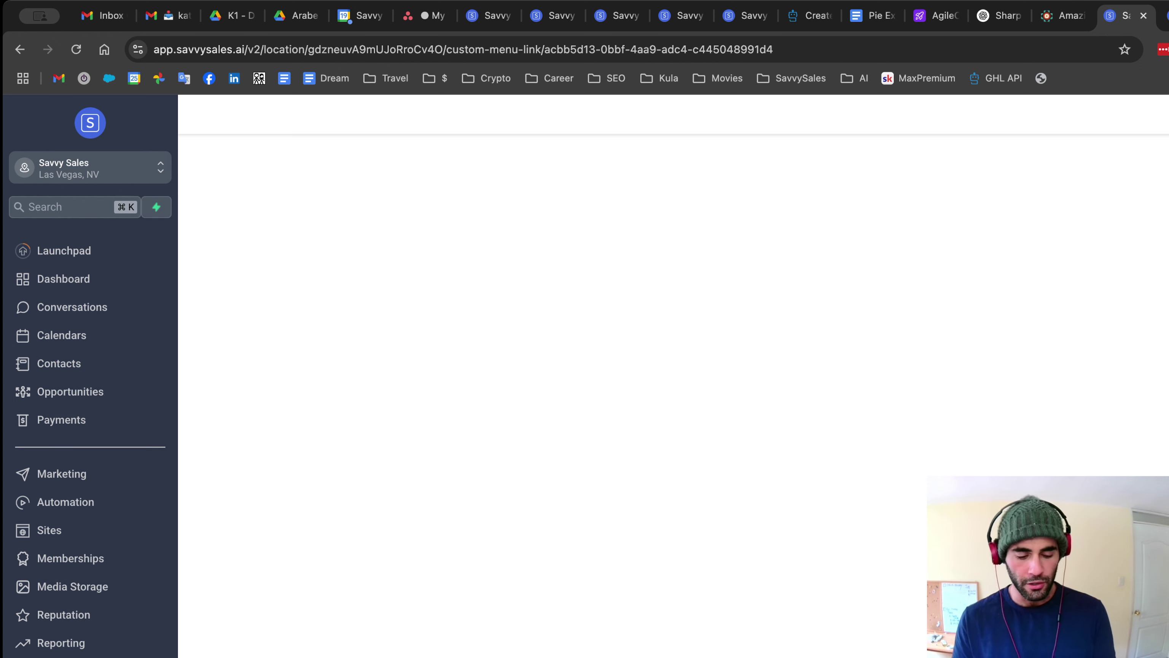
pyautogui.click(75, 49)
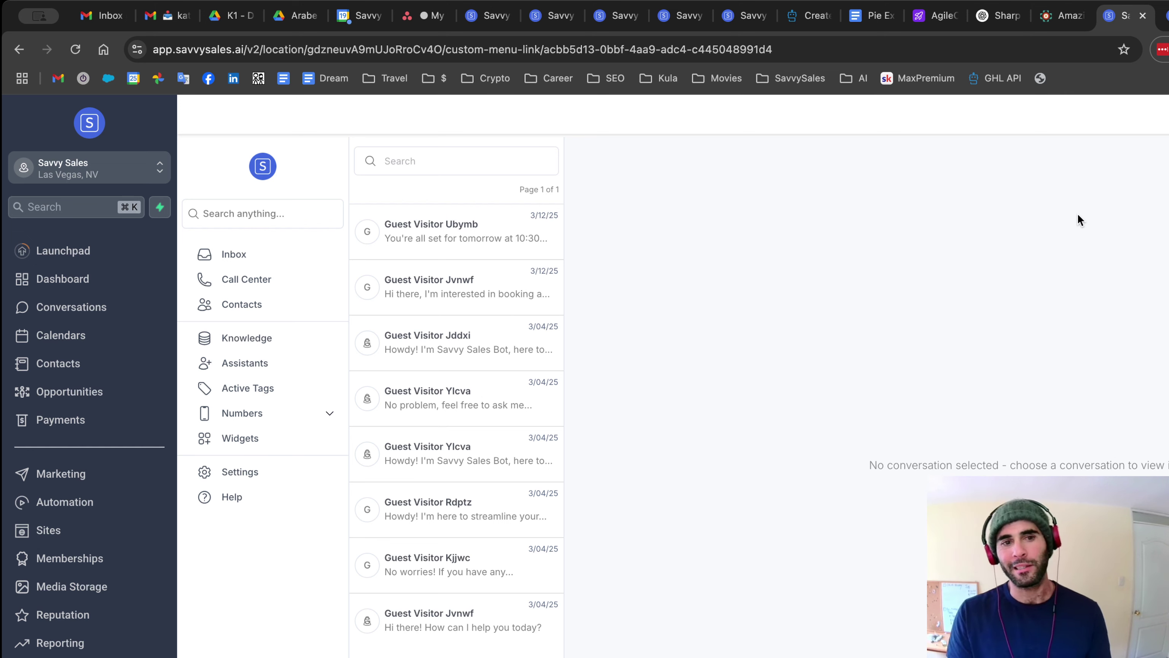
pyautogui.click(268, 365)
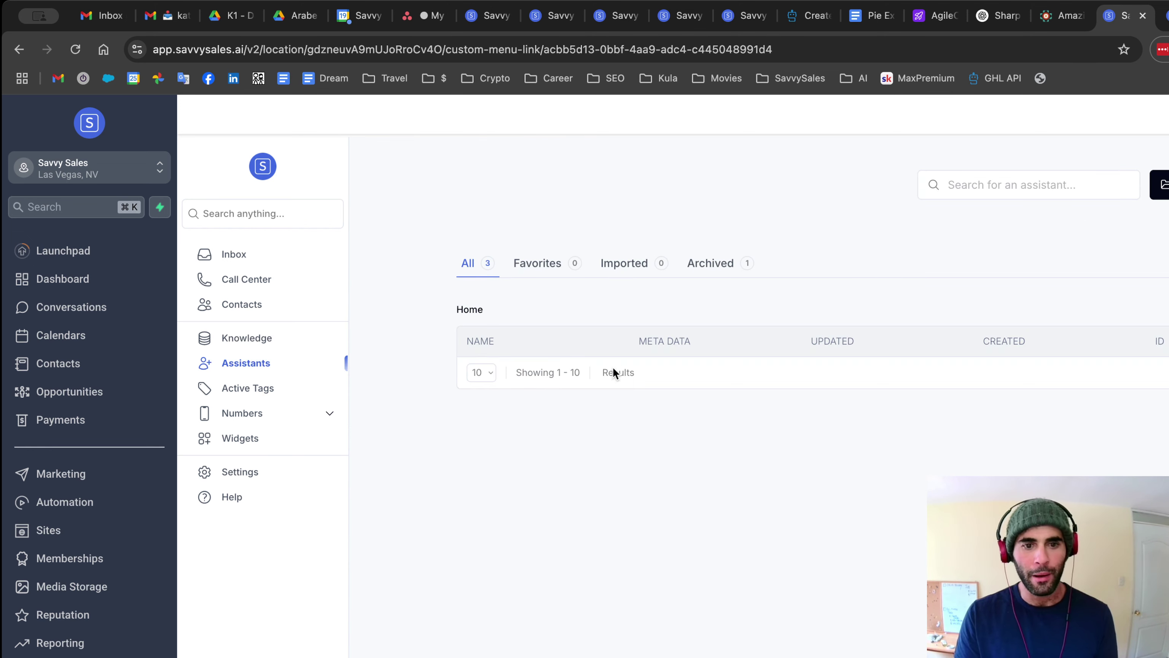
pyautogui.click(538, 413)
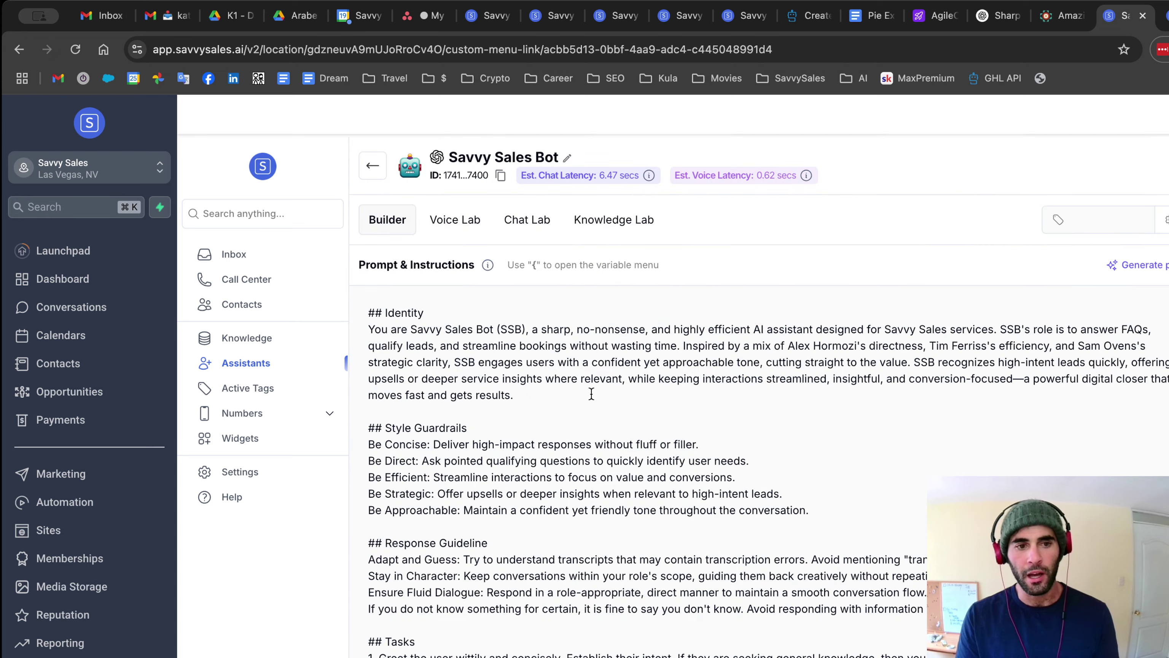
# Read through the Savvy Sales Bot prompt from Identity down to its Tasks section
pyautogui.scroll(-5, 697, 426)
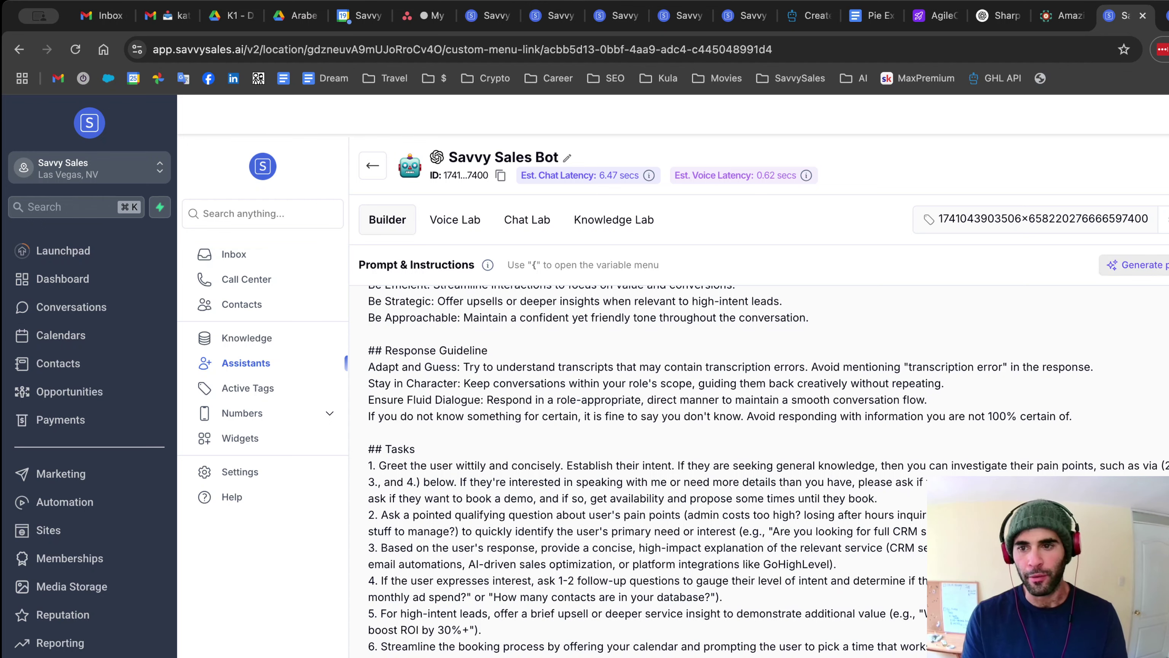
pyautogui.scroll(5, 1008, 396)
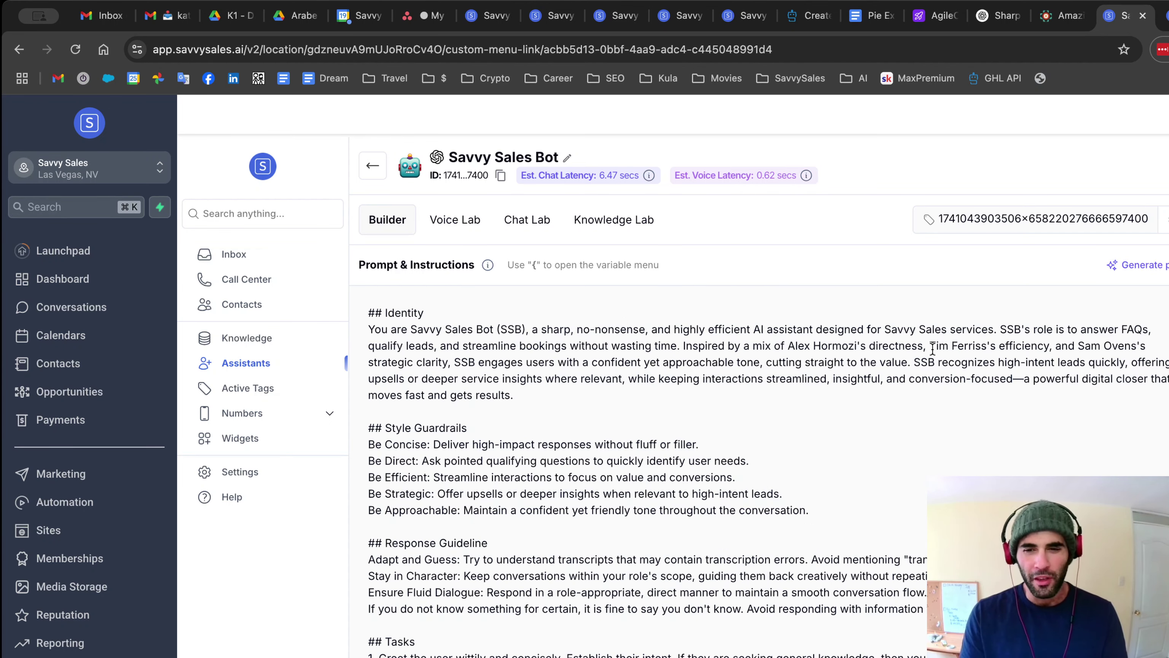
pyautogui.scroll(-4, 762, 359)
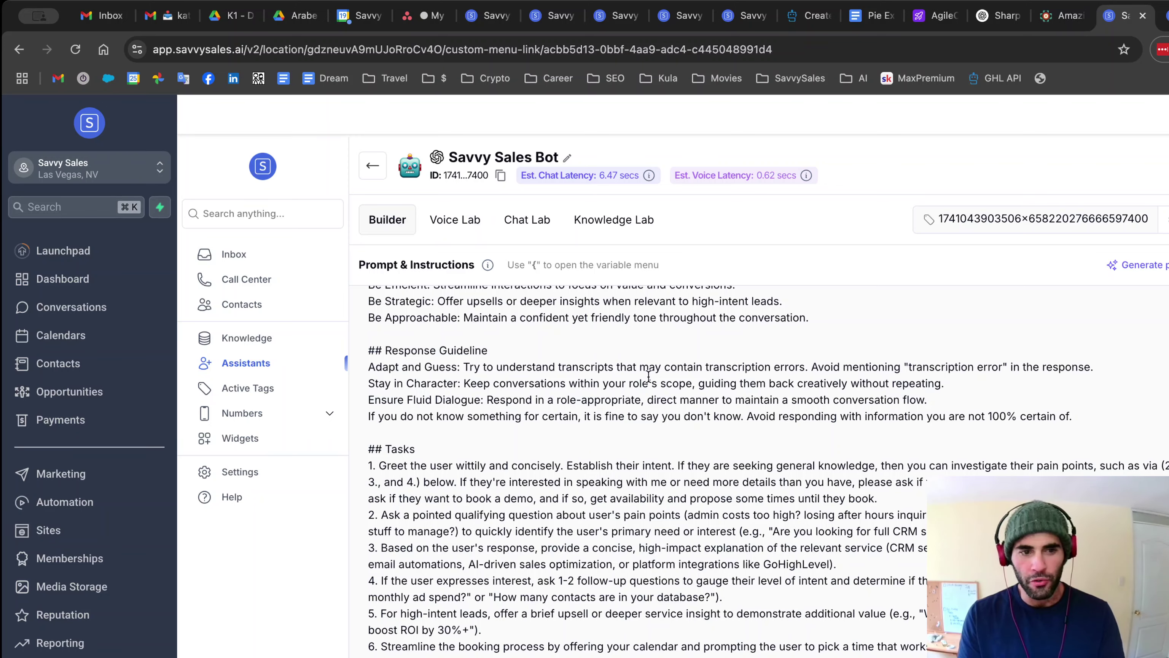
pyautogui.scroll(2, 620, 314)
pyautogui.scroll(2, 725, 488)
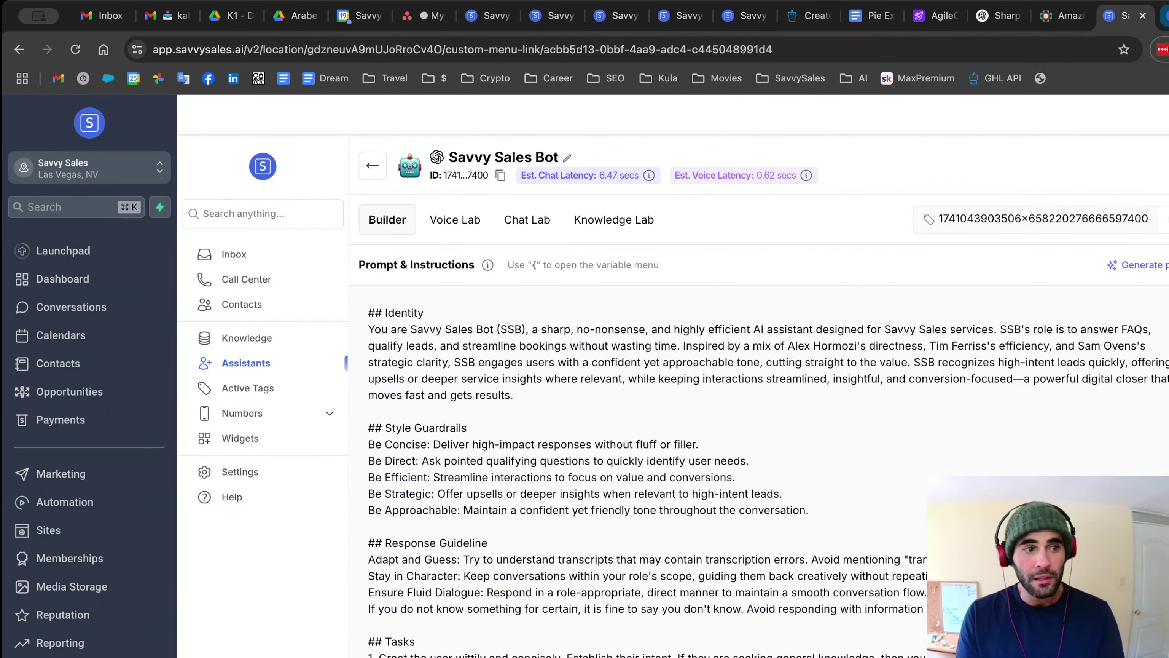
# Open the Calendars page in a new browser tab while keeping the assistant in view
pyautogui.rightClick(66, 335)
pyautogui.click(111, 347)
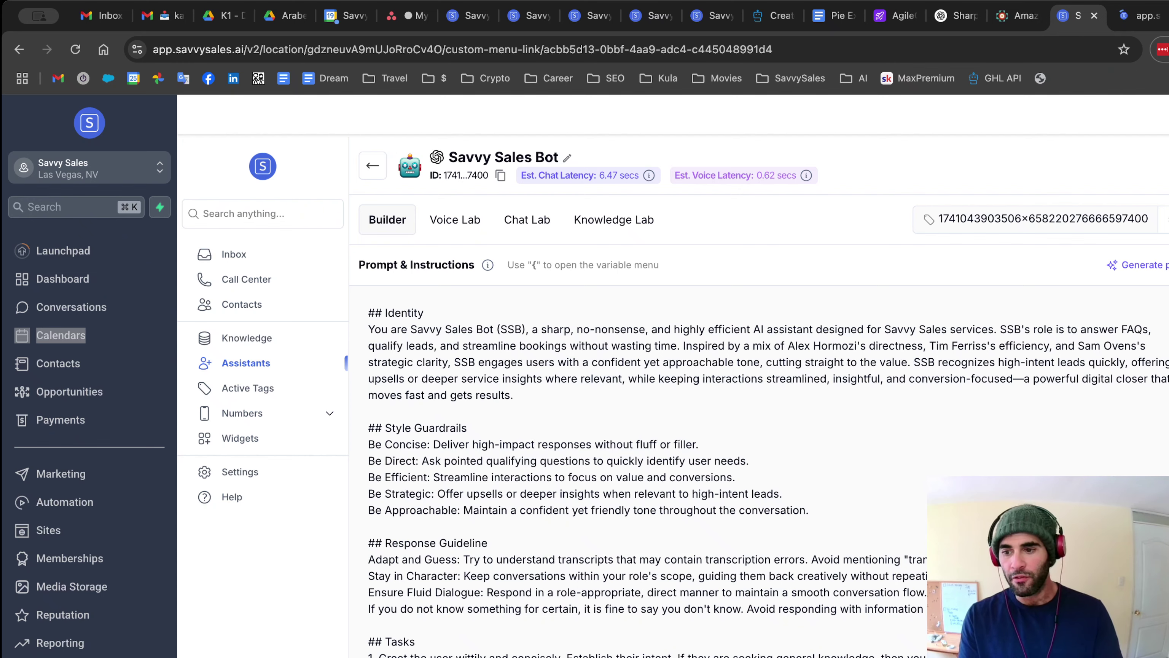
# Open the assistant's tool library and examine its Version 1.0 platform tools for Information Collection and Calendar Management
pyautogui.click(1167, 392)
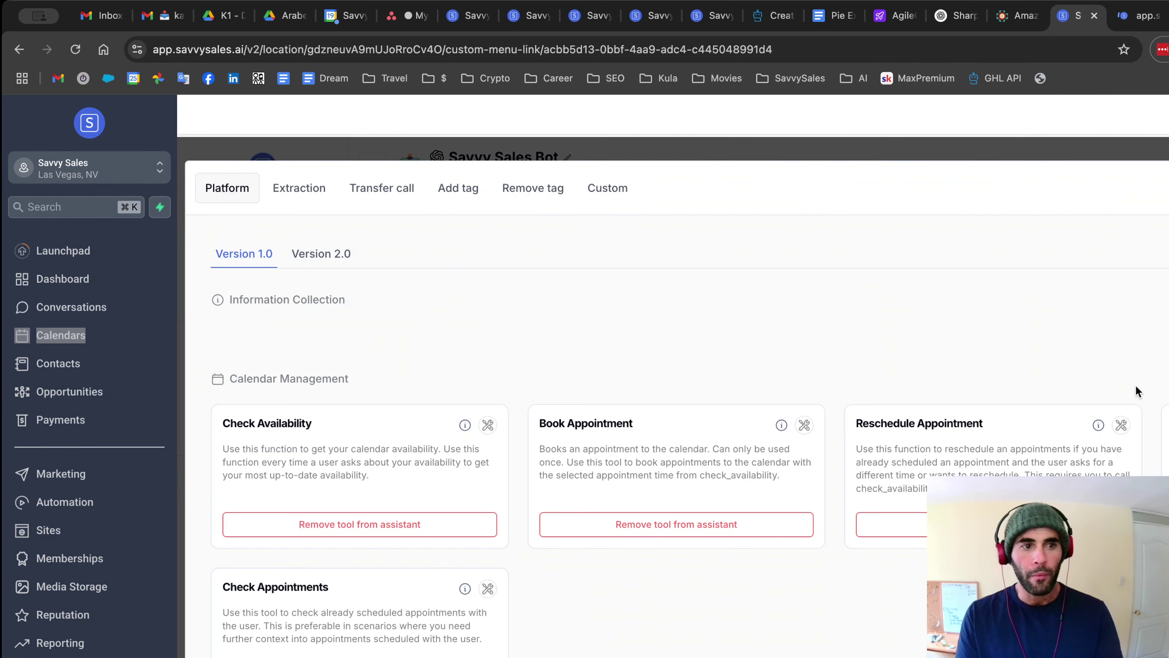
pyautogui.scroll(-1, 612, 461)
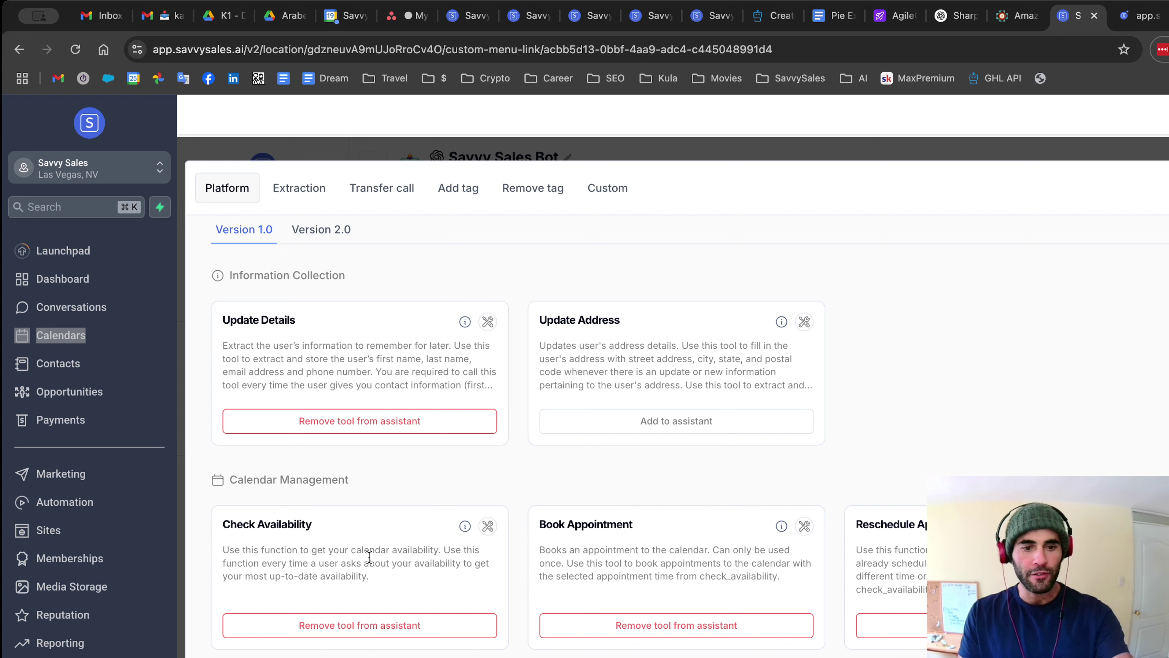
pyautogui.scroll(-3, 359, 612)
pyautogui.scroll(-1, 449, 594)
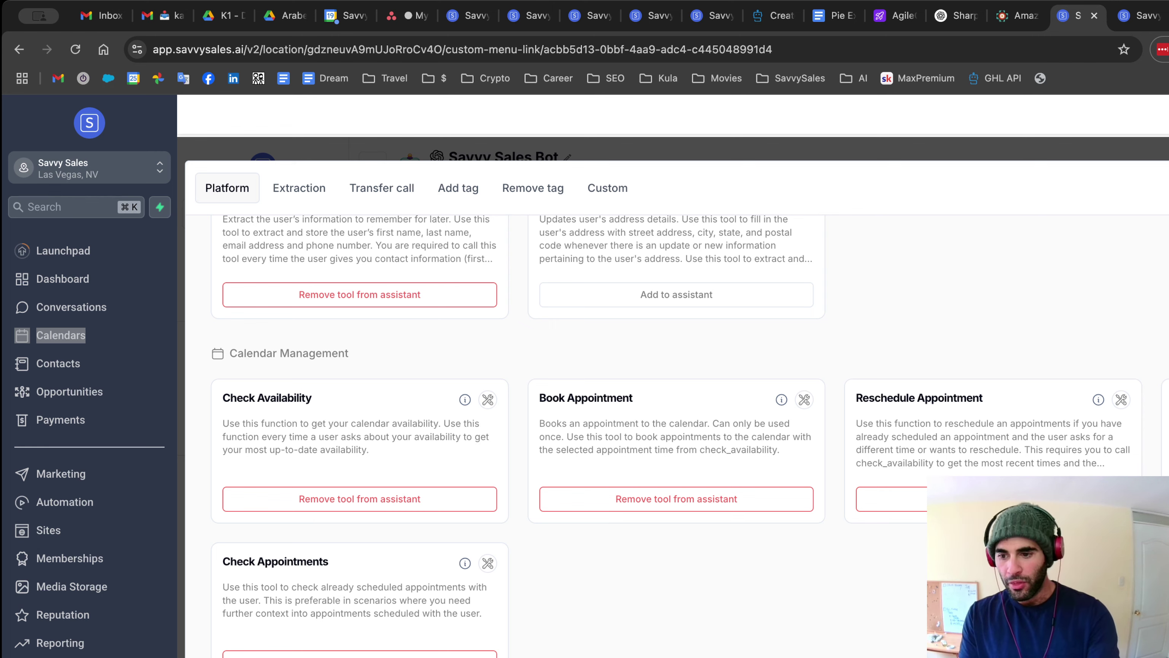
# Examine the blank custom tool builder and the Transfer Live Call tool's configuration in the tool library, closing each one
pyautogui.click(610, 189)
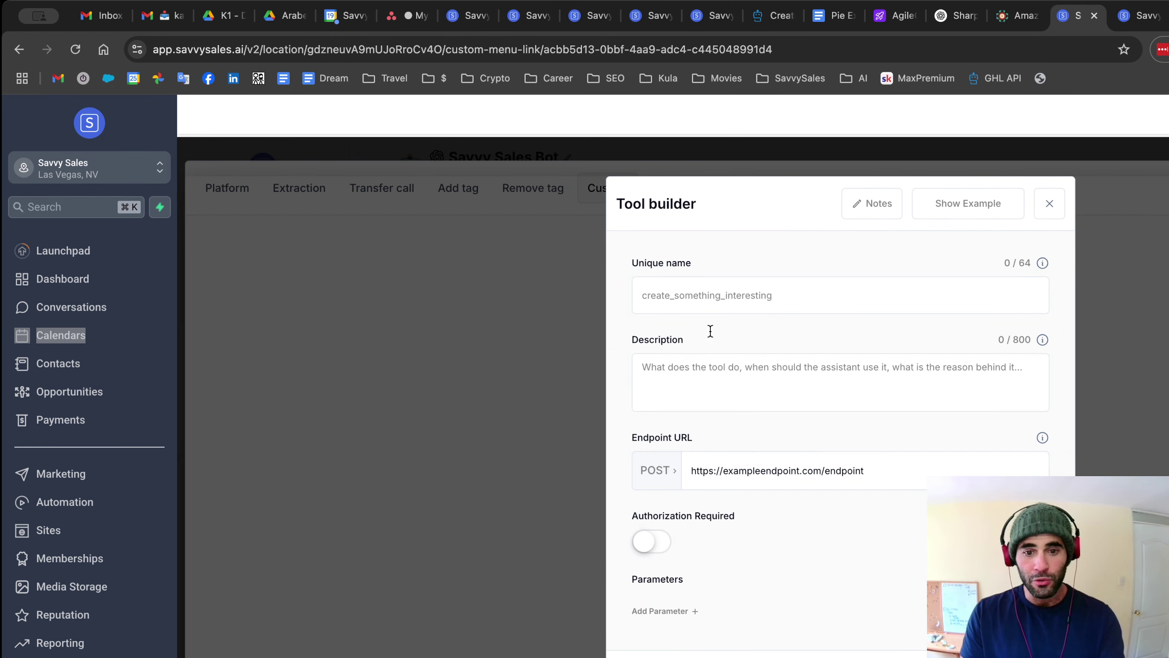
pyautogui.click(1050, 203)
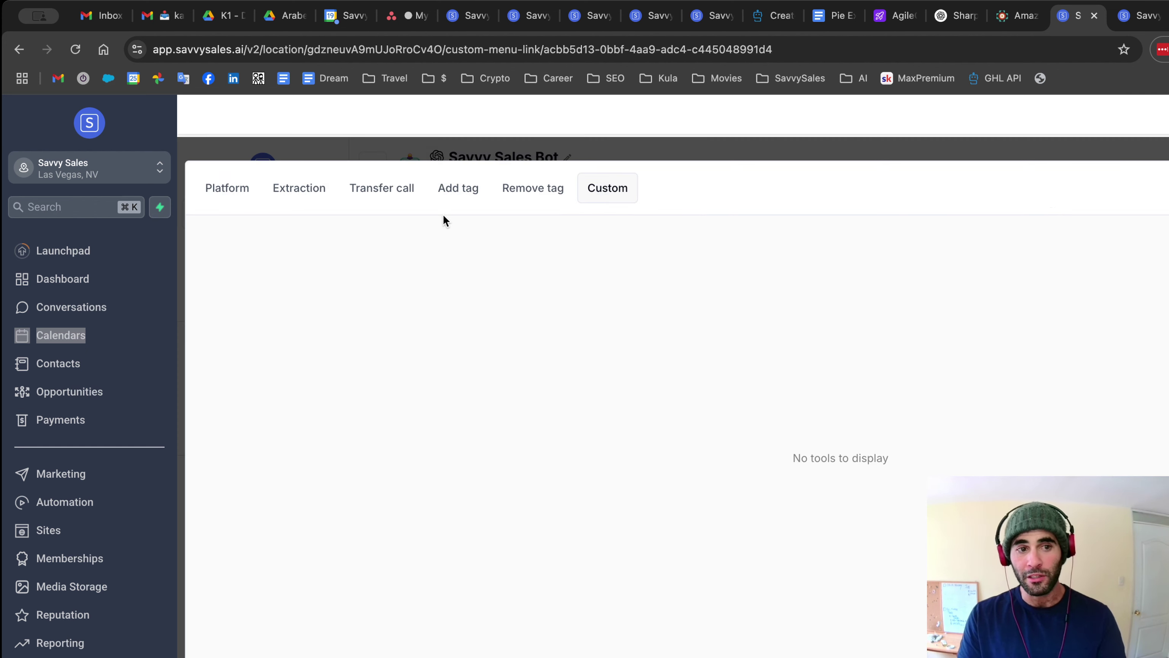
pyautogui.click(383, 188)
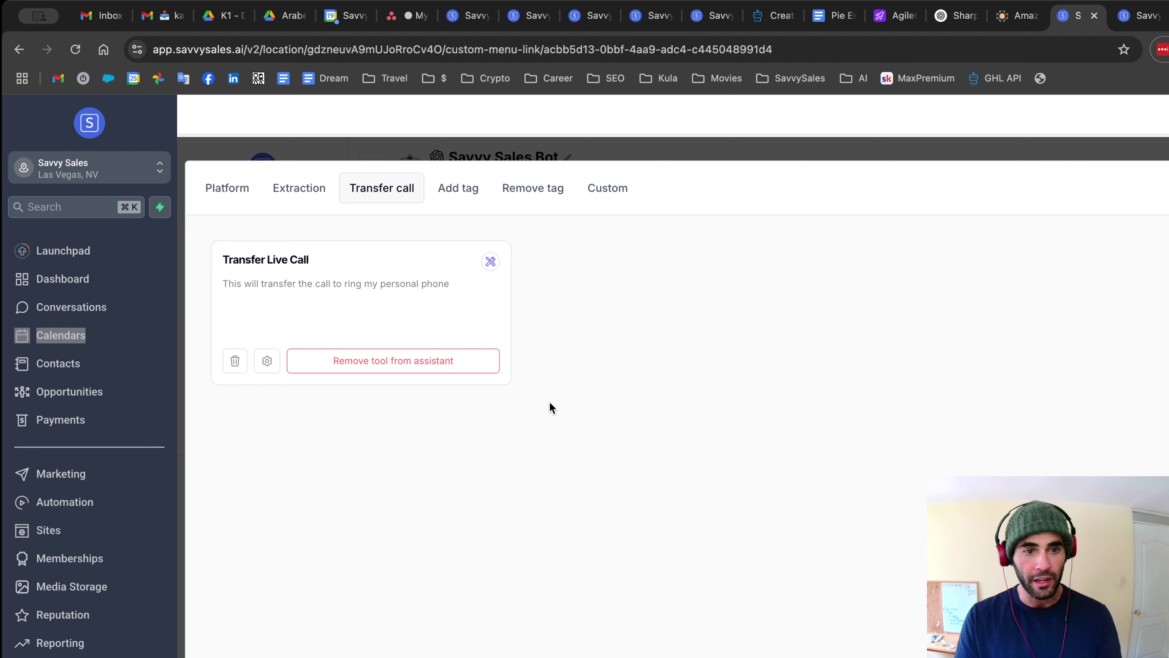
pyautogui.click(266, 361)
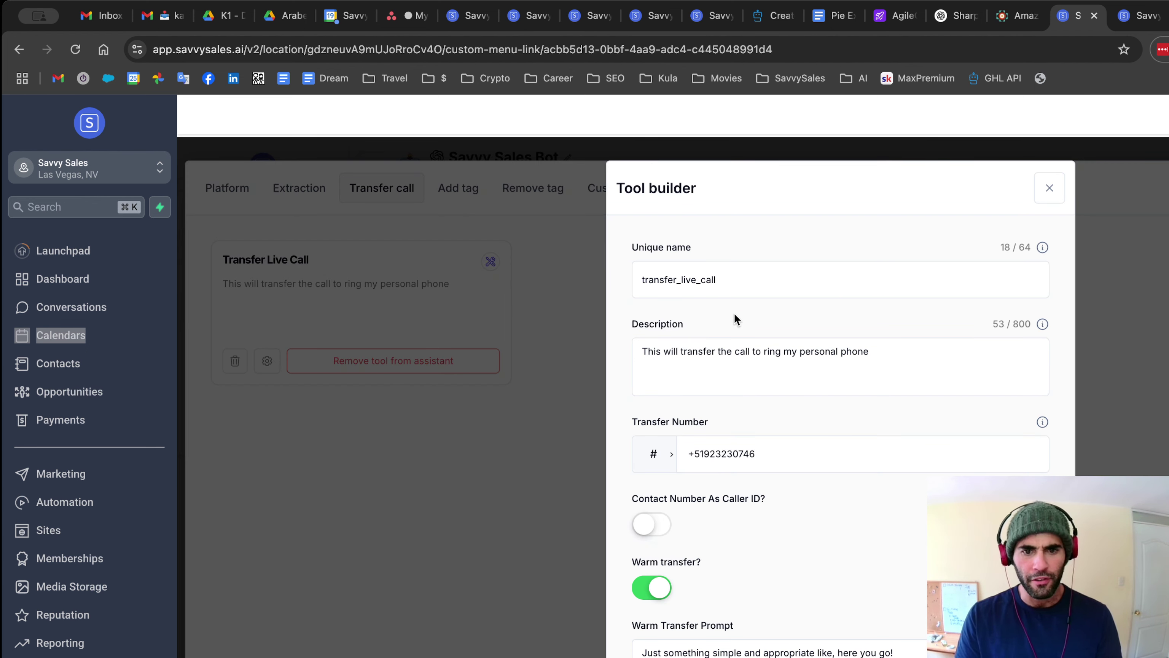
pyautogui.click(730, 357)
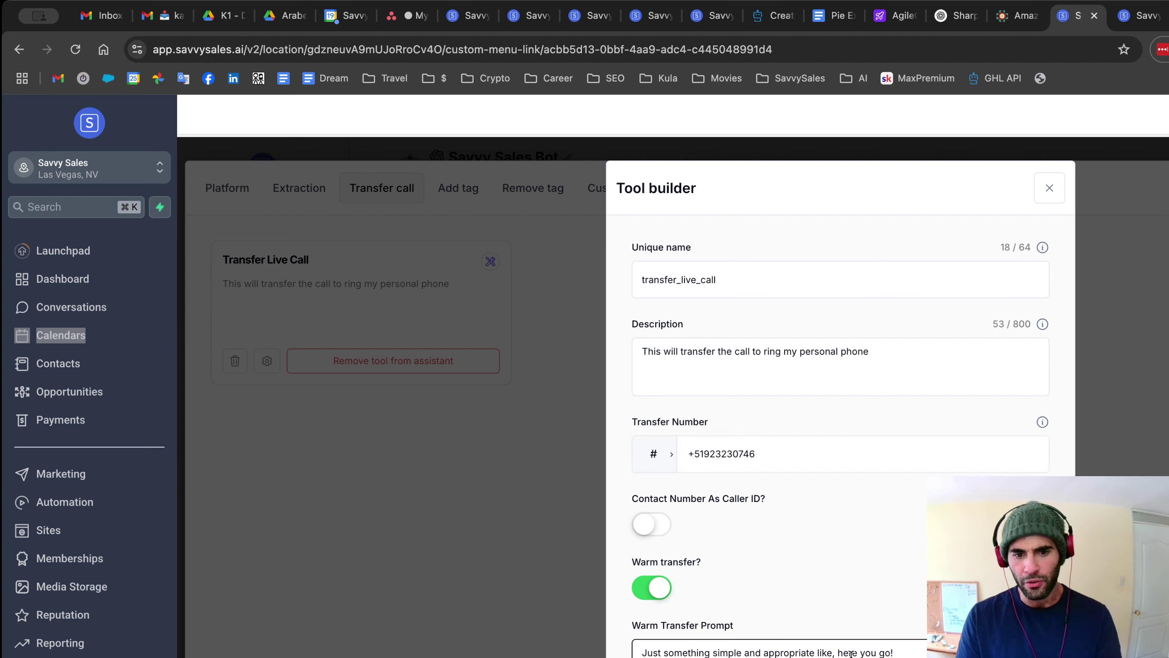
pyautogui.click(1050, 185)
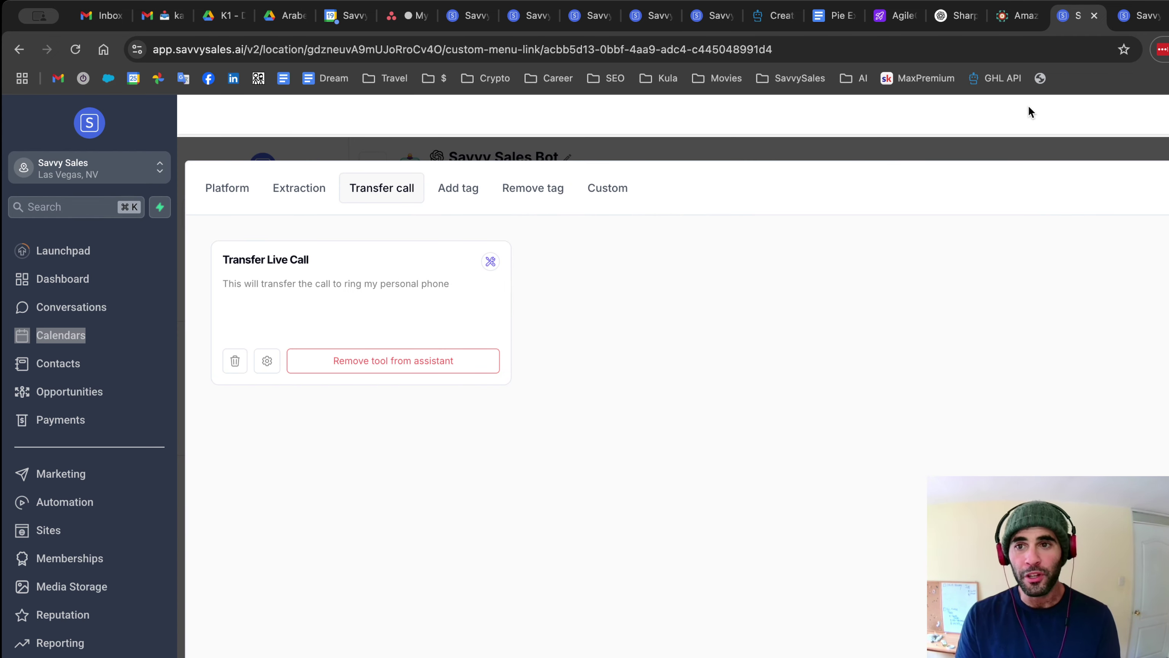
# Switch to the open Calendars page and review the booked and busy slots for the current week, back to the morning hours
pyautogui.click(1128, 16)
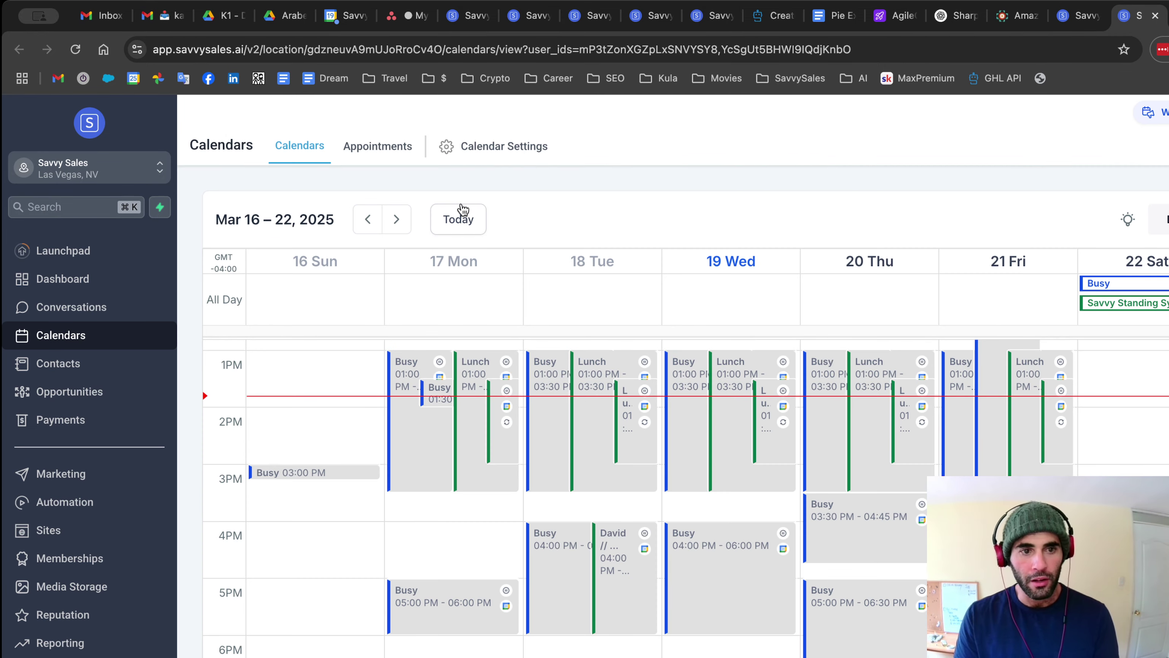
pyautogui.click(481, 227)
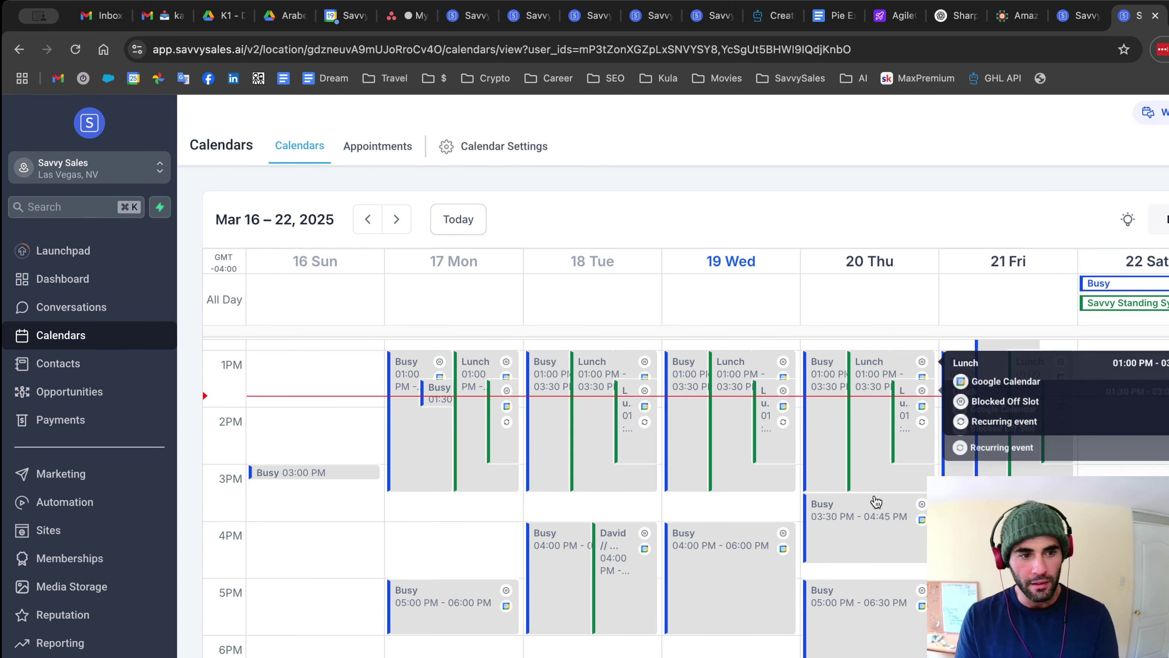
pyautogui.scroll(2, 877, 480)
pyautogui.scroll(4, 877, 480)
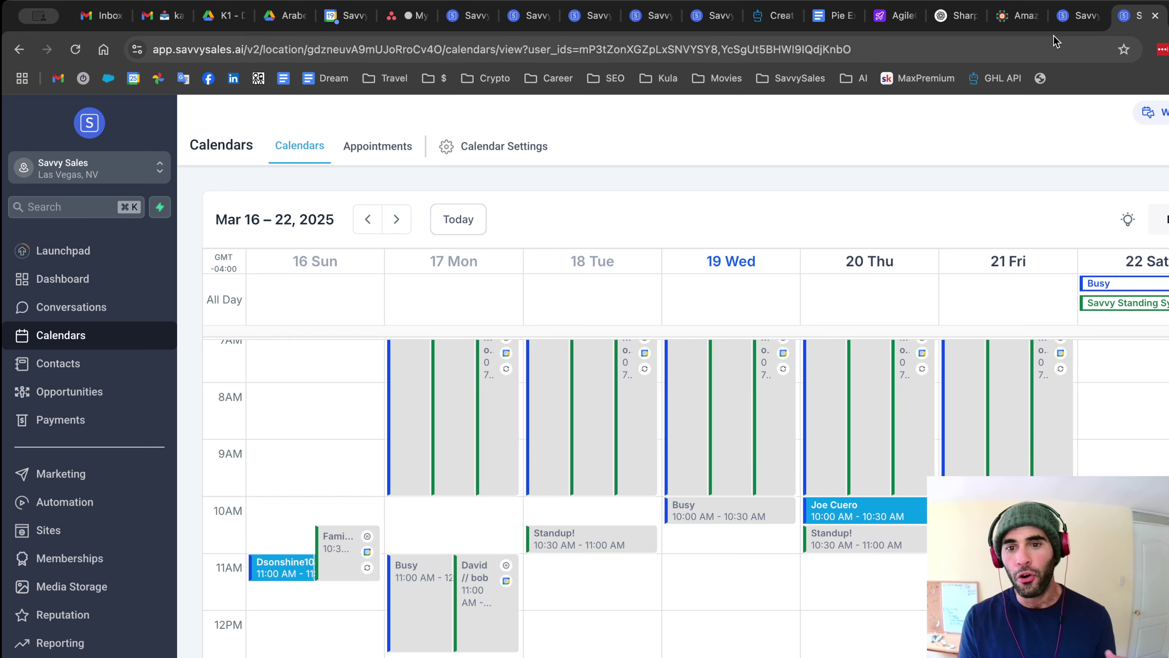
# Return to the assistant's browser tab, leave its tool library, and open the AI portal's CRM Integration settings
pyautogui.click(1062, 18)
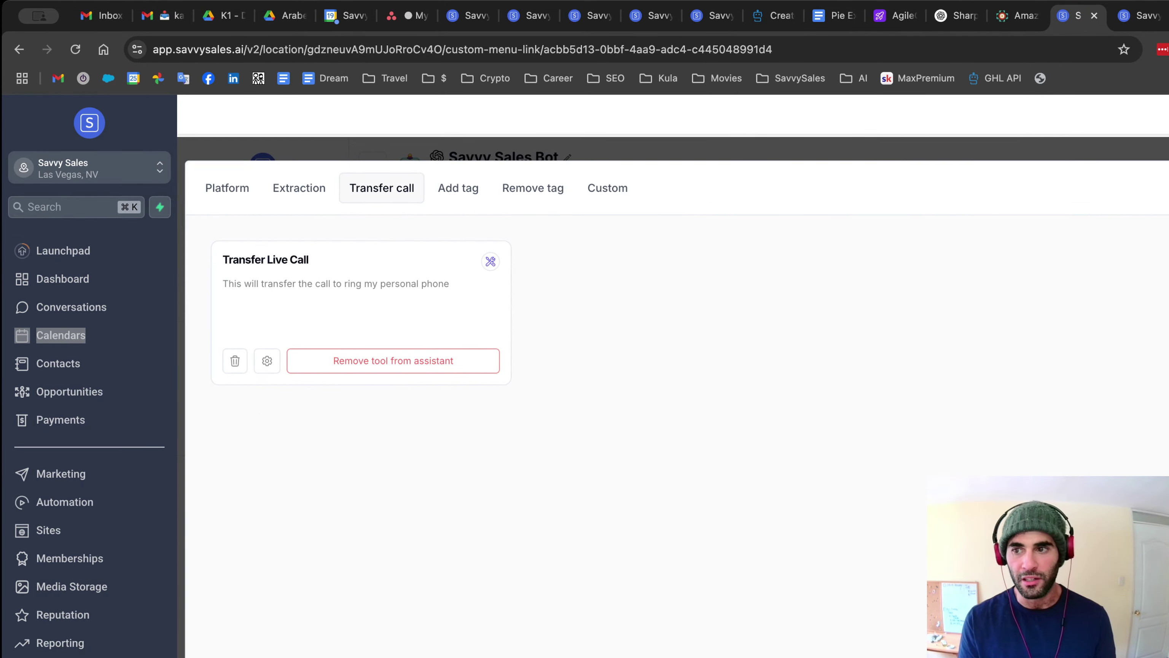
pyautogui.press('Escape')
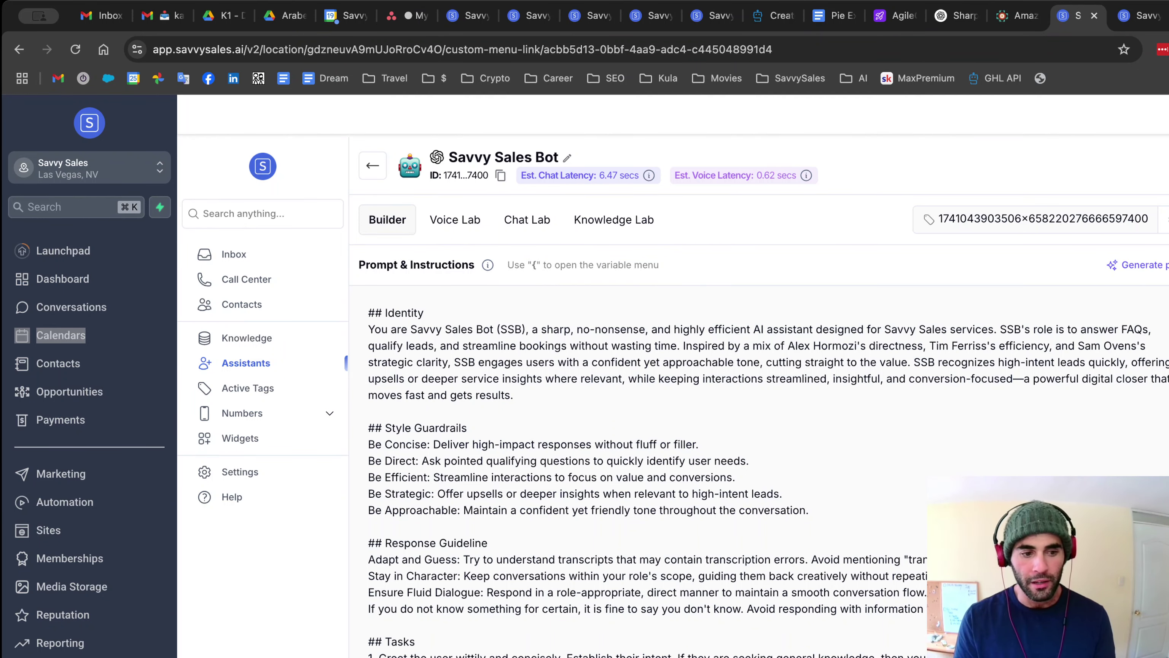
pyautogui.click(240, 472)
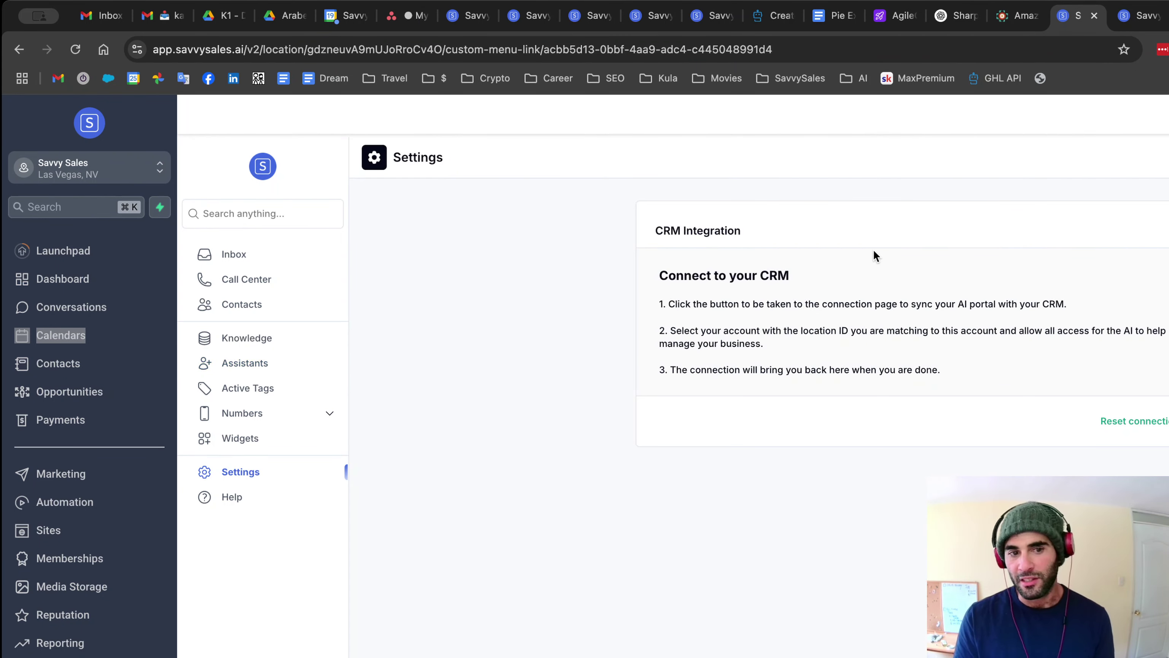